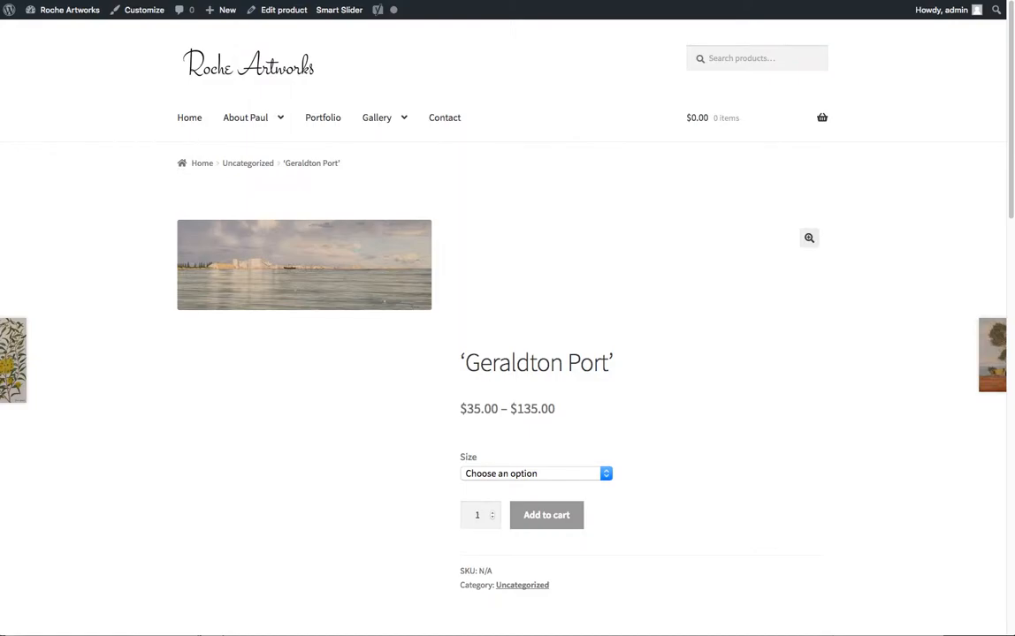
- Go to the admin dashboard, list all products, and open 'North Island Anchorage', Houtman Abrohlos for editing
{"action": "mouse_move", "coordinate": [64, 13]}
{"action": "left_click", "coordinate": [64, 13]}
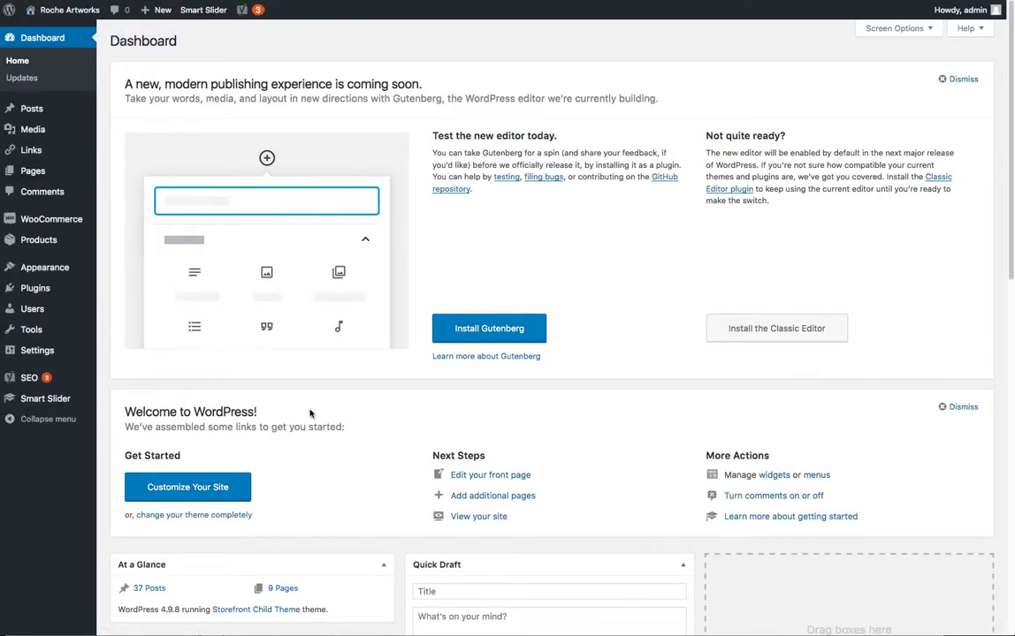
{"action": "mouse_move", "coordinate": [40, 246]}
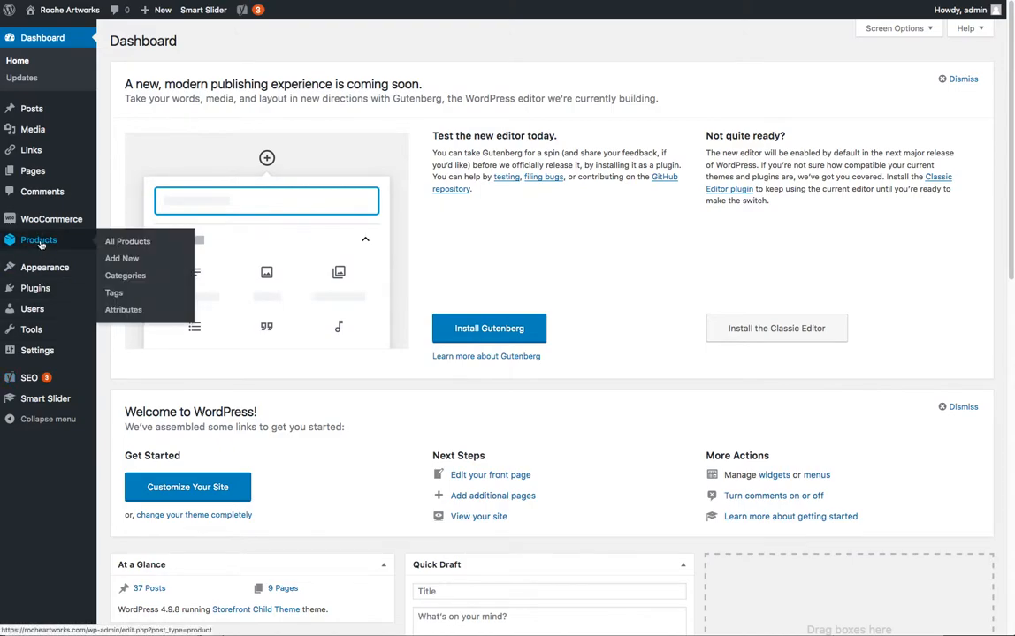
{"action": "left_click", "coordinate": [39, 242]}
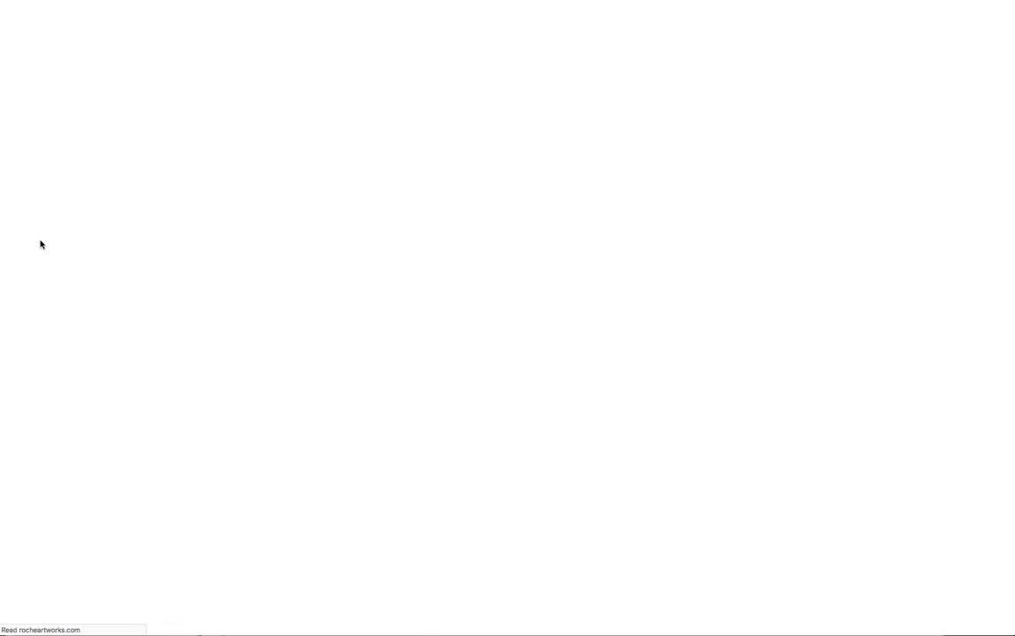
{"action": "scroll", "coordinate": [278, 209], "scroll_direction": "down", "scroll_amount": 6}
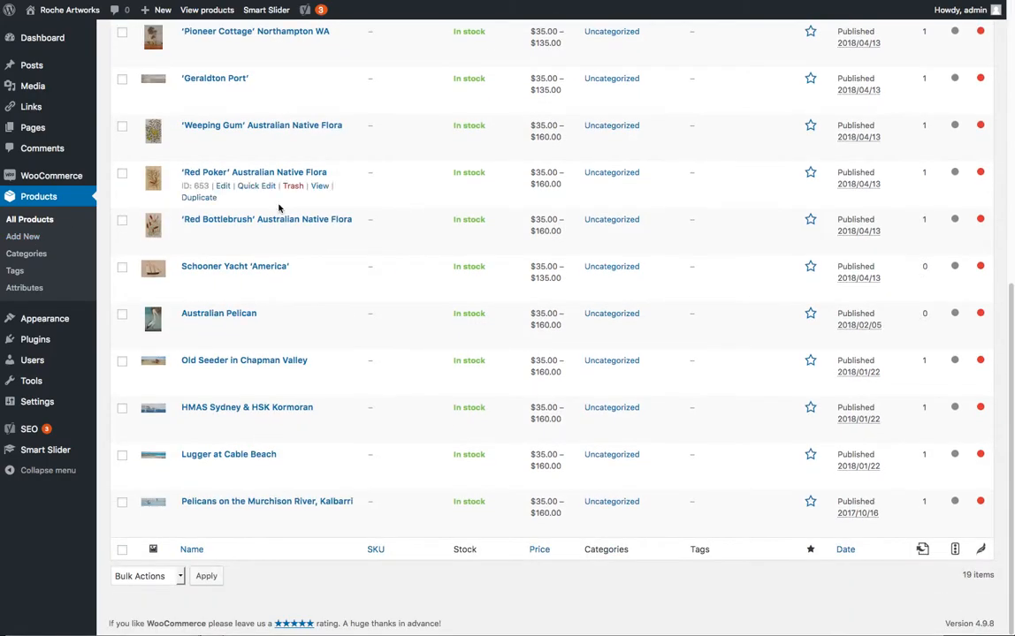
{"action": "scroll", "coordinate": [277, 209], "scroll_direction": "up", "scroll_amount": 6}
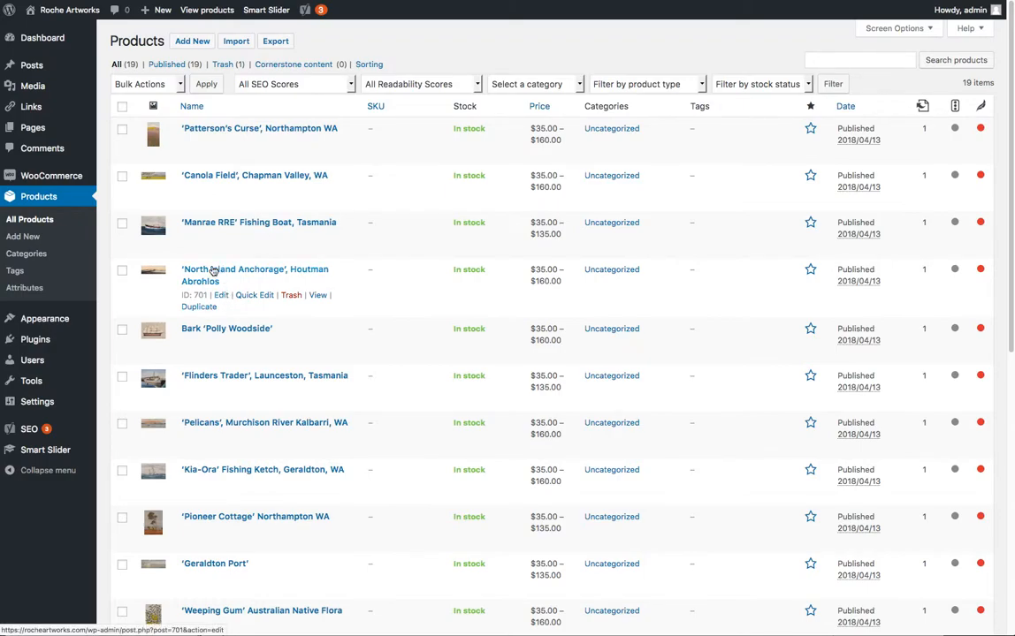
{"action": "left_click", "coordinate": [213, 271]}
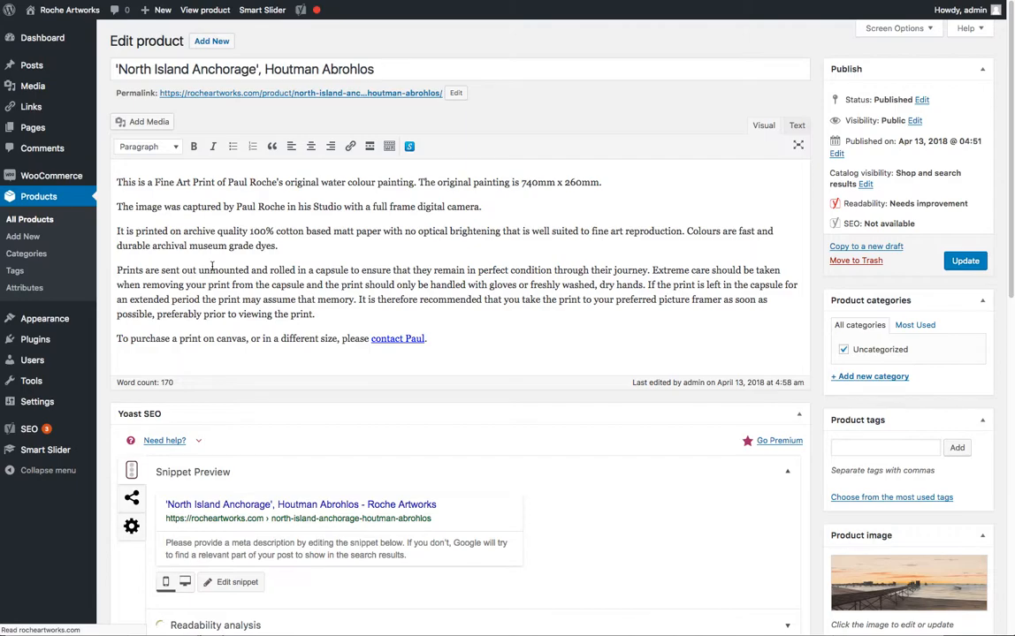
- Visit the storefront's Gallery page and open the 'Patterson's Curse', Northampton WA product page
{"action": "mouse_move", "coordinate": [84, 15]}
{"action": "left_click", "coordinate": [84, 15]}
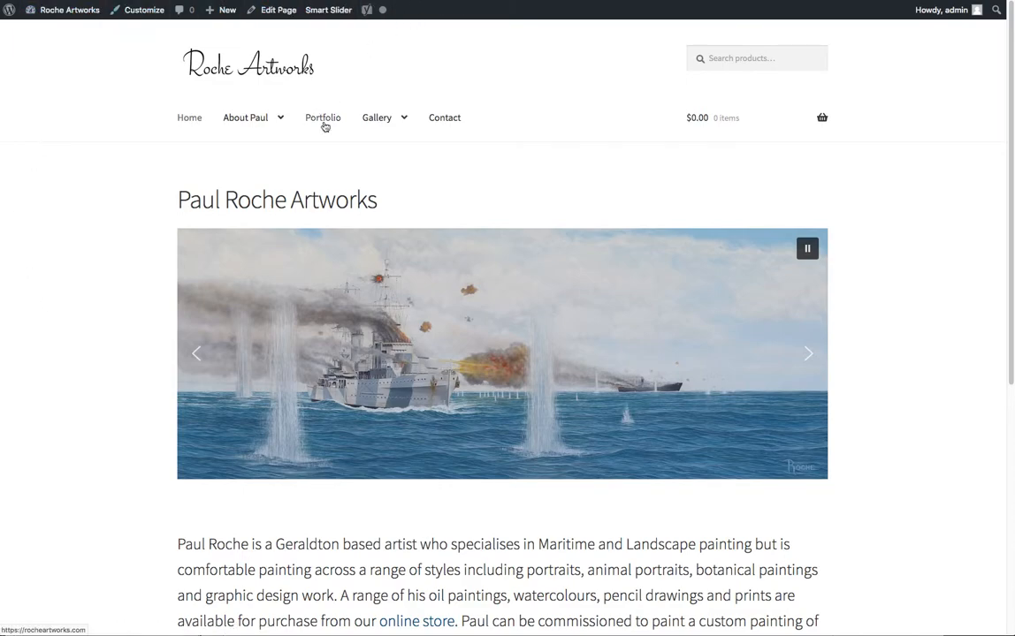
{"action": "mouse_move", "coordinate": [357, 129]}
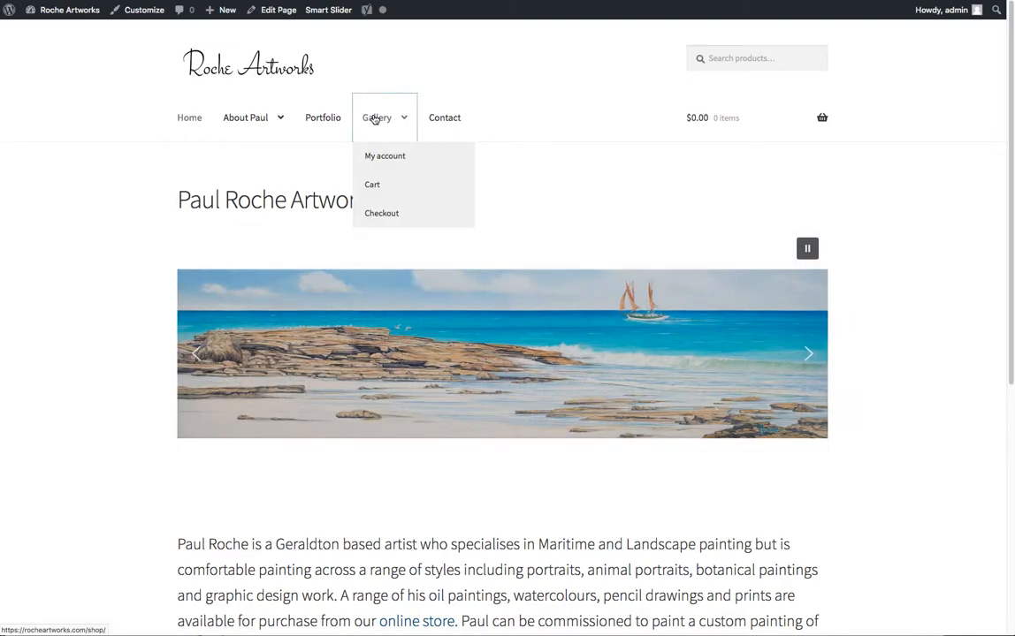
{"action": "left_click", "coordinate": [374, 119]}
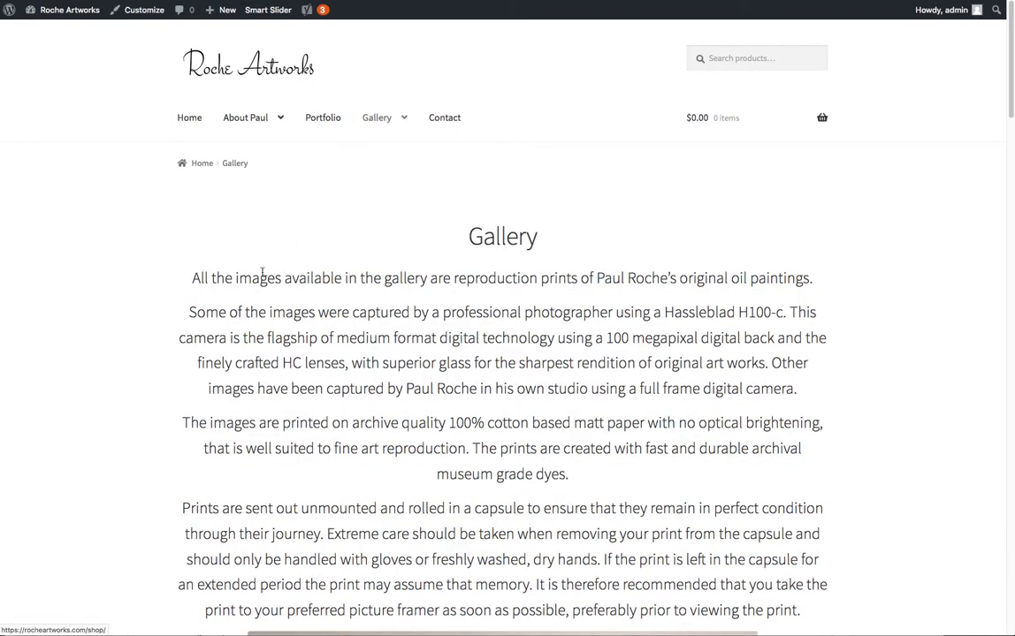
{"action": "scroll", "coordinate": [263, 276], "scroll_direction": "down", "scroll_amount": 5}
{"action": "scroll", "coordinate": [262, 276], "scroll_direction": "down", "scroll_amount": 12}
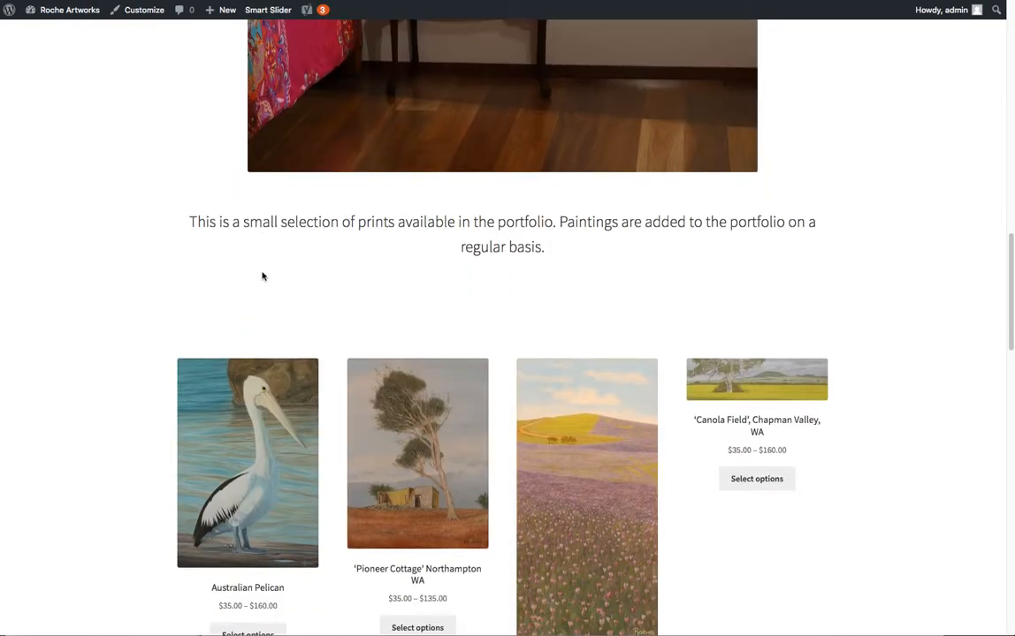
{"action": "scroll", "coordinate": [263, 276], "scroll_direction": "down", "scroll_amount": 2}
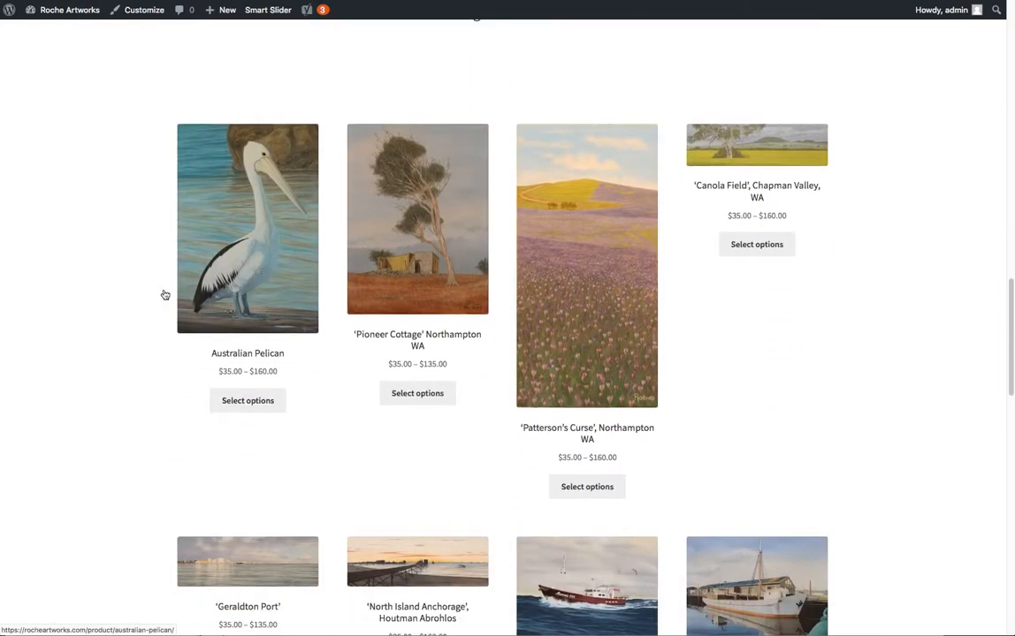
{"action": "left_click", "coordinate": [557, 305]}
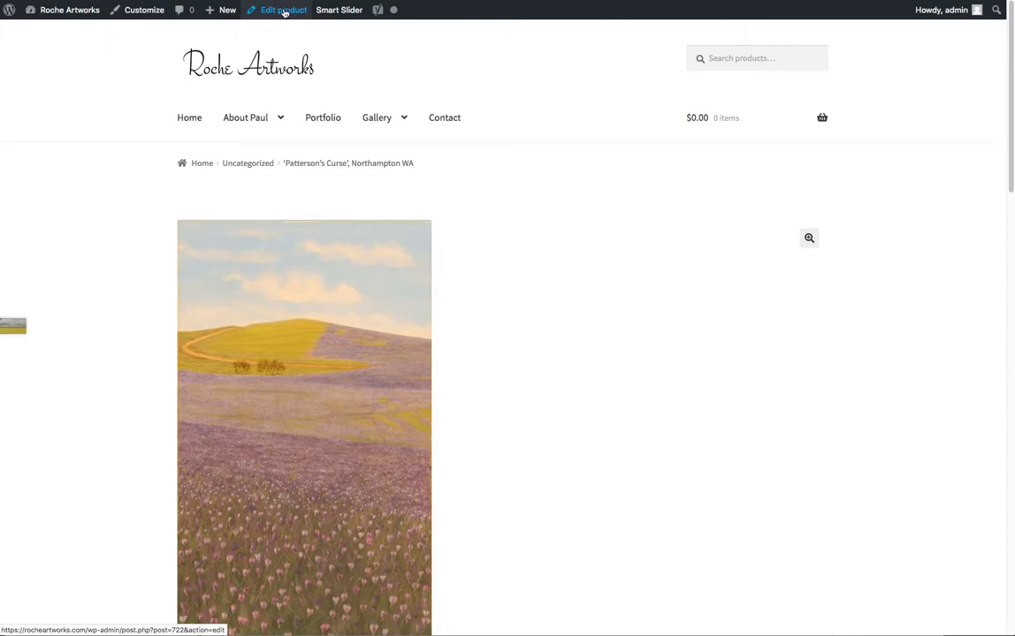
- Review the 'Patterson's Curse' product page, then open the product for editing and look over its image and product data
{"action": "scroll", "coordinate": [136, 223], "scroll_direction": "down", "scroll_amount": 10}
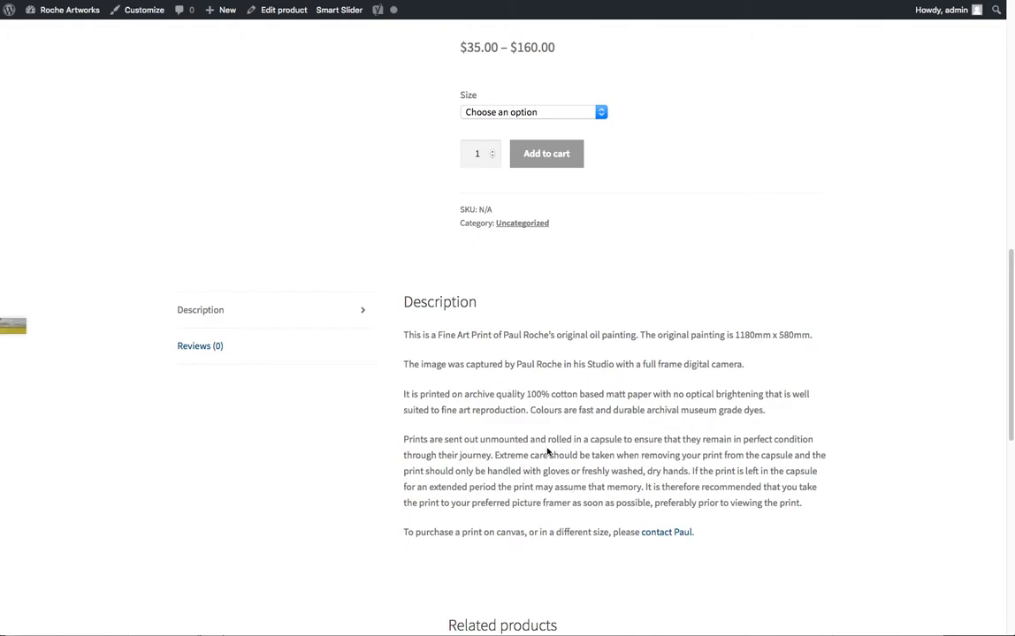
{"action": "scroll", "coordinate": [548, 453], "scroll_direction": "up", "scroll_amount": 10}
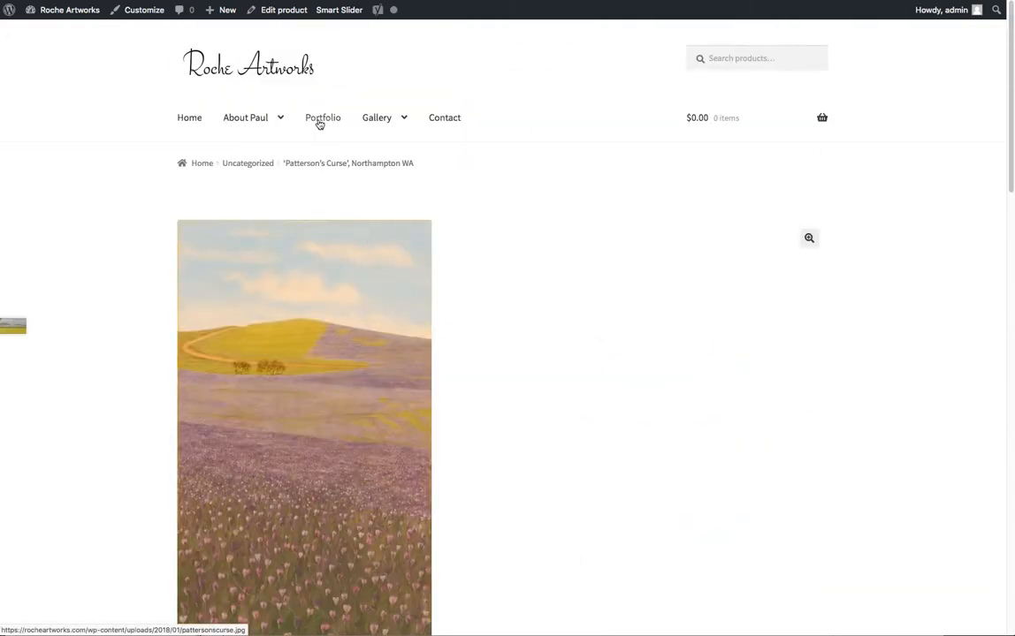
{"action": "left_click", "coordinate": [290, 11]}
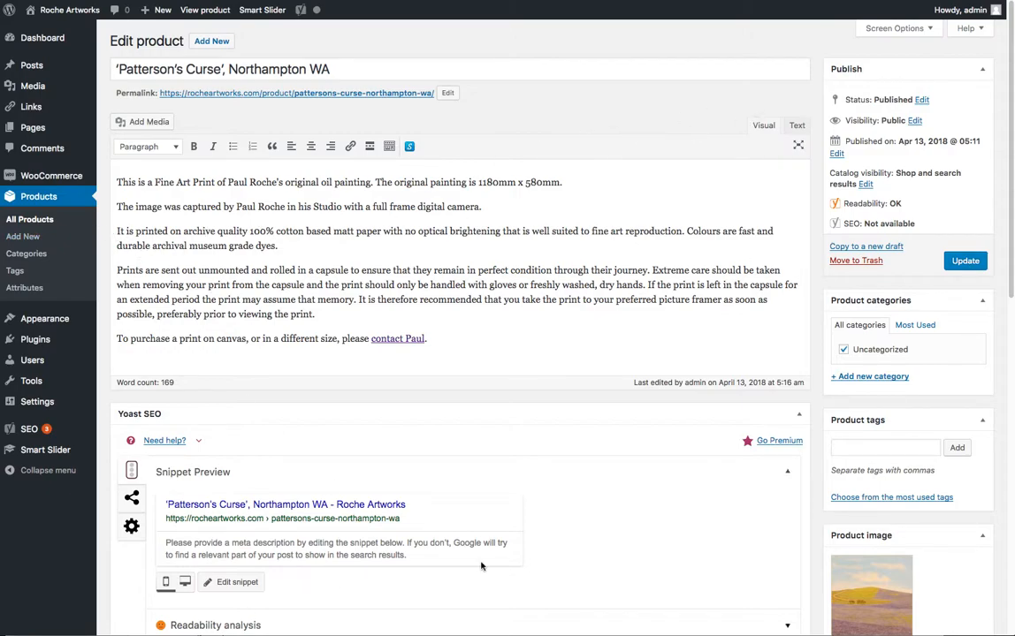
{"action": "scroll", "coordinate": [956, 561], "scroll_direction": "down", "scroll_amount": 5}
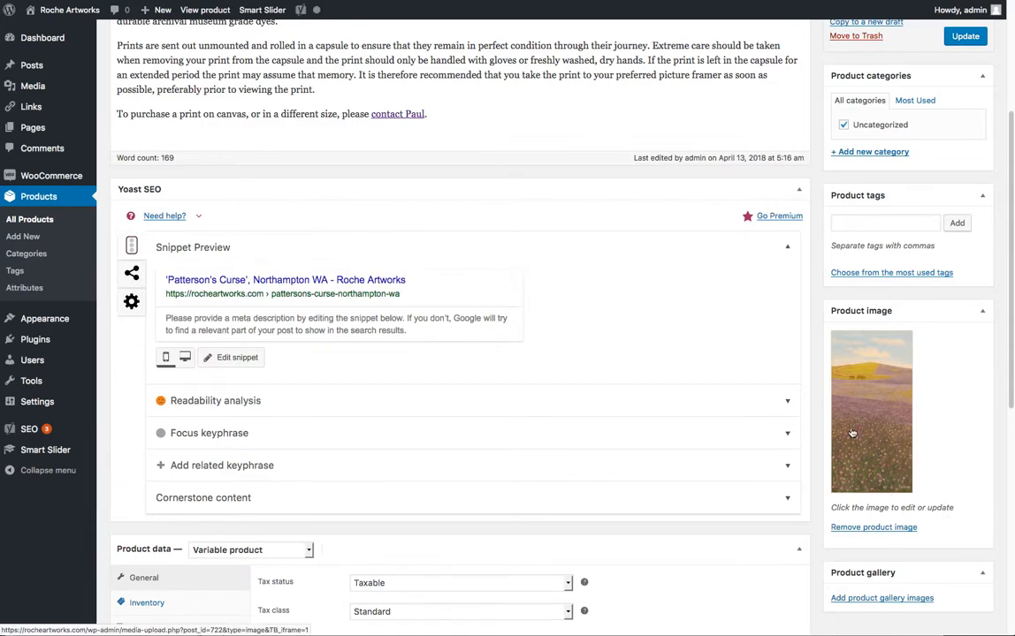
{"action": "scroll", "coordinate": [852, 433], "scroll_direction": "down", "scroll_amount": 1}
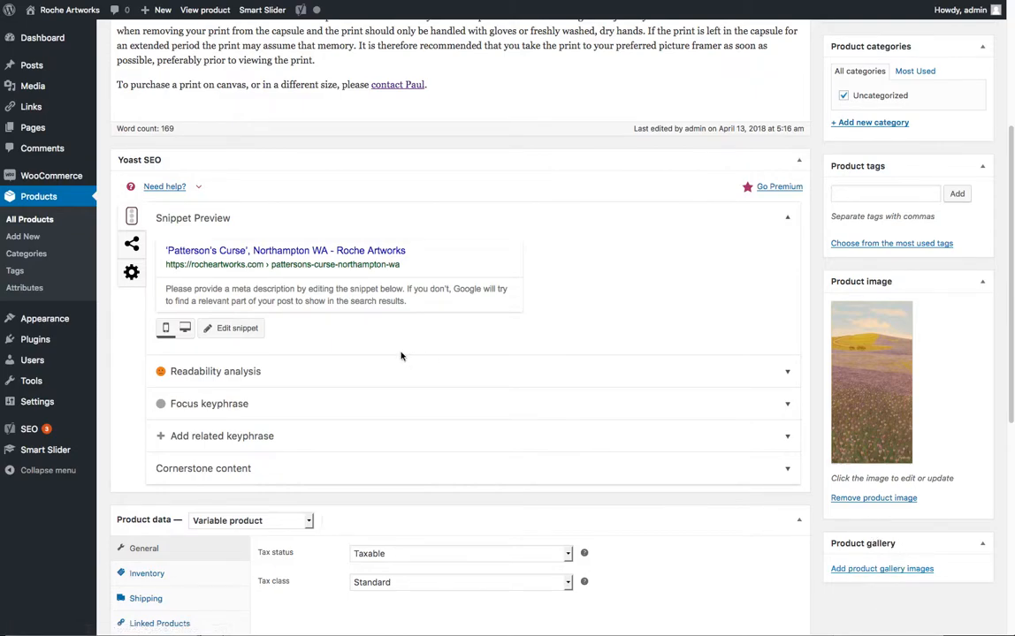
{"action": "scroll", "coordinate": [400, 356], "scroll_direction": "down", "scroll_amount": 5}
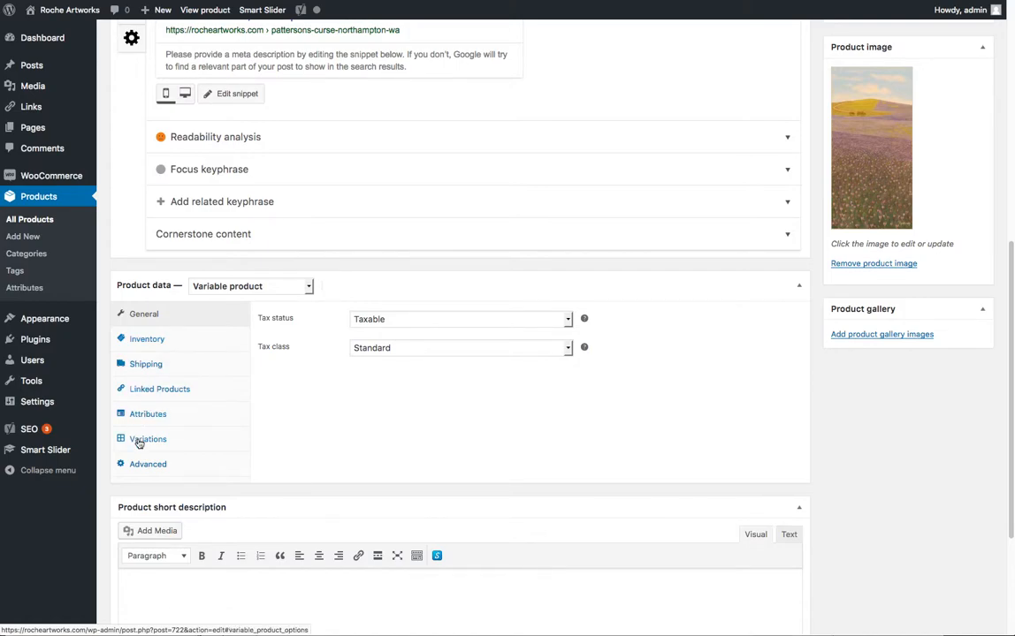
- View the product's inventory settings and expand the values of its Size attribute
{"action": "left_click", "coordinate": [146, 340]}
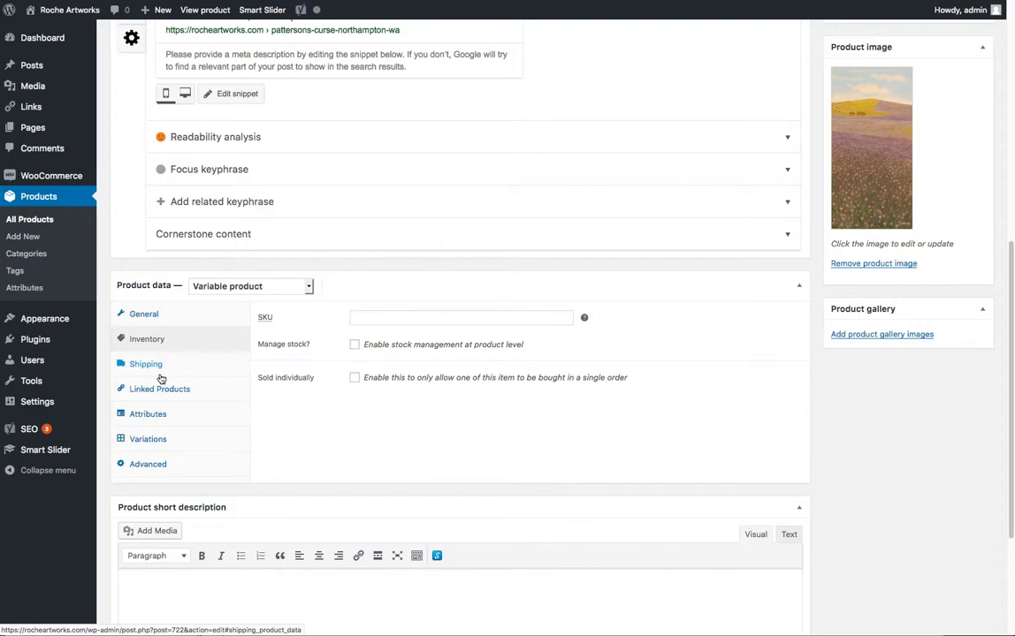
{"action": "left_click", "coordinate": [153, 414]}
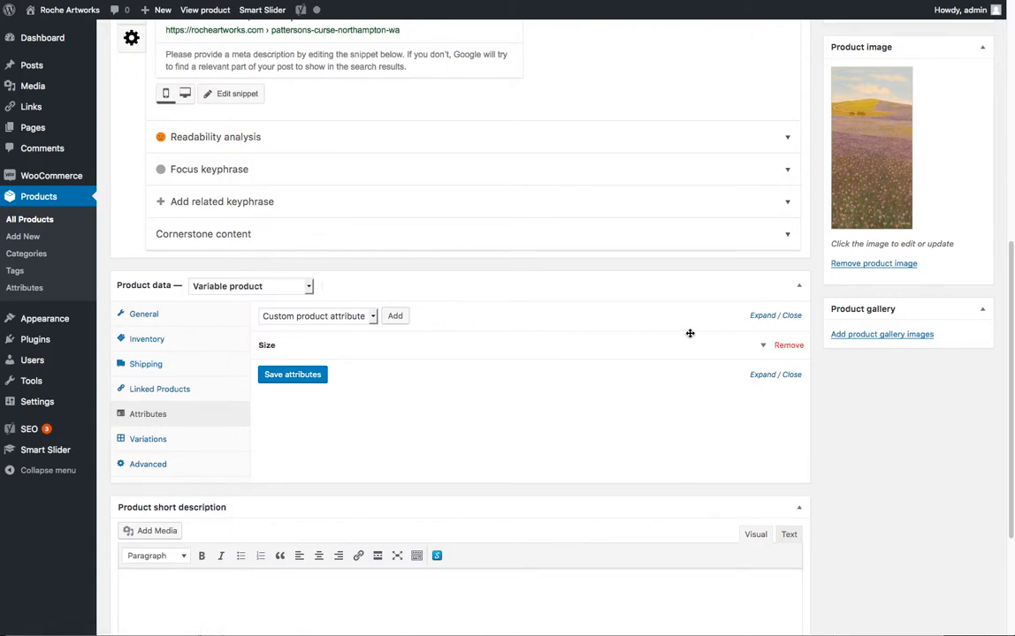
{"action": "left_click", "coordinate": [765, 346]}
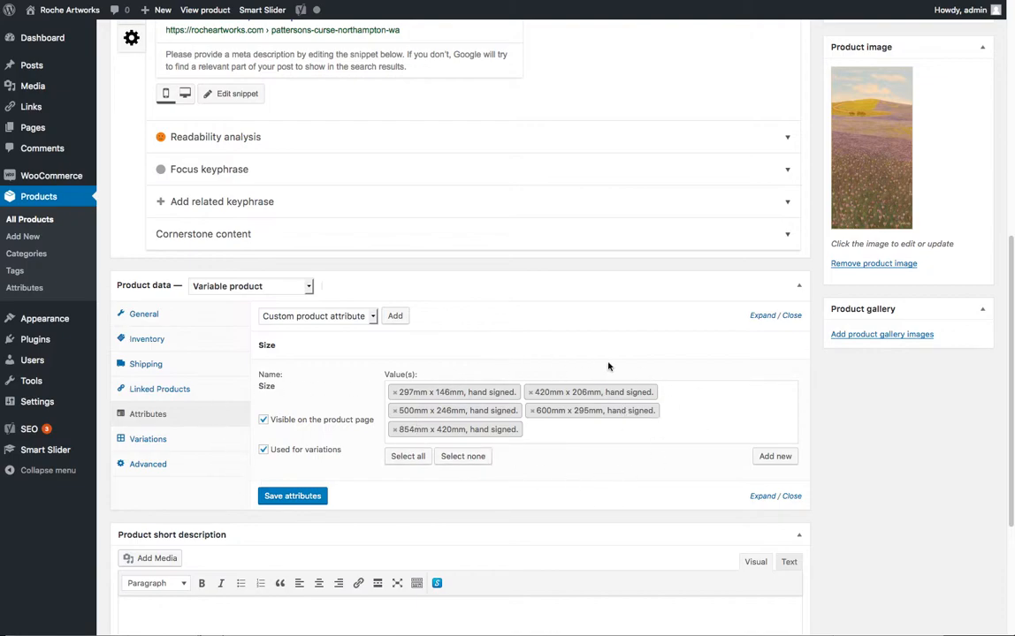
- Examine the price and stock details of the 297mm x 146mm variation, then collapse it
{"action": "left_click", "coordinate": [146, 439]}
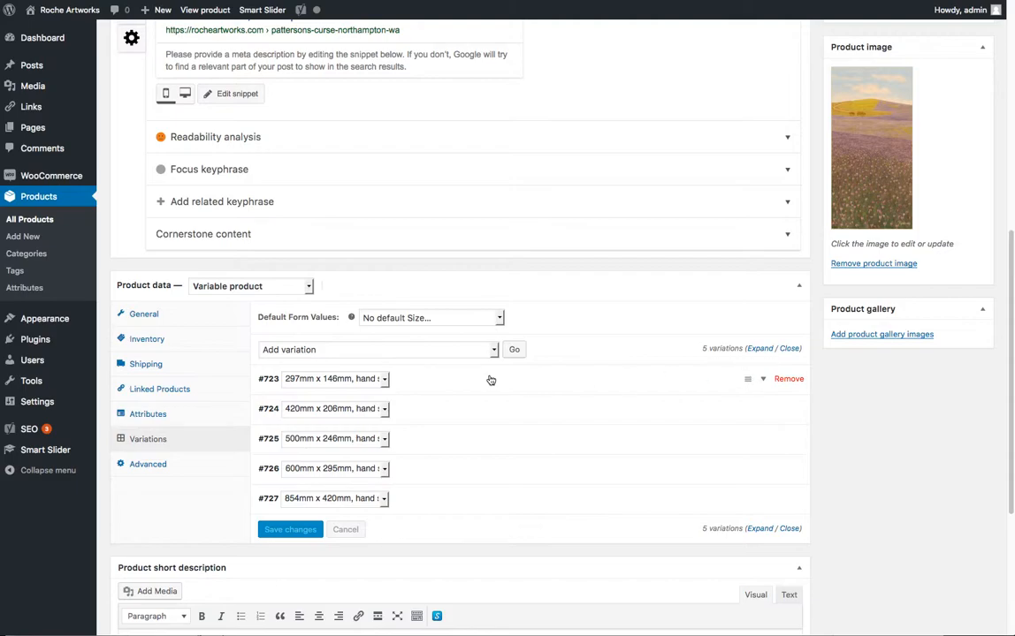
{"action": "left_click", "coordinate": [763, 379]}
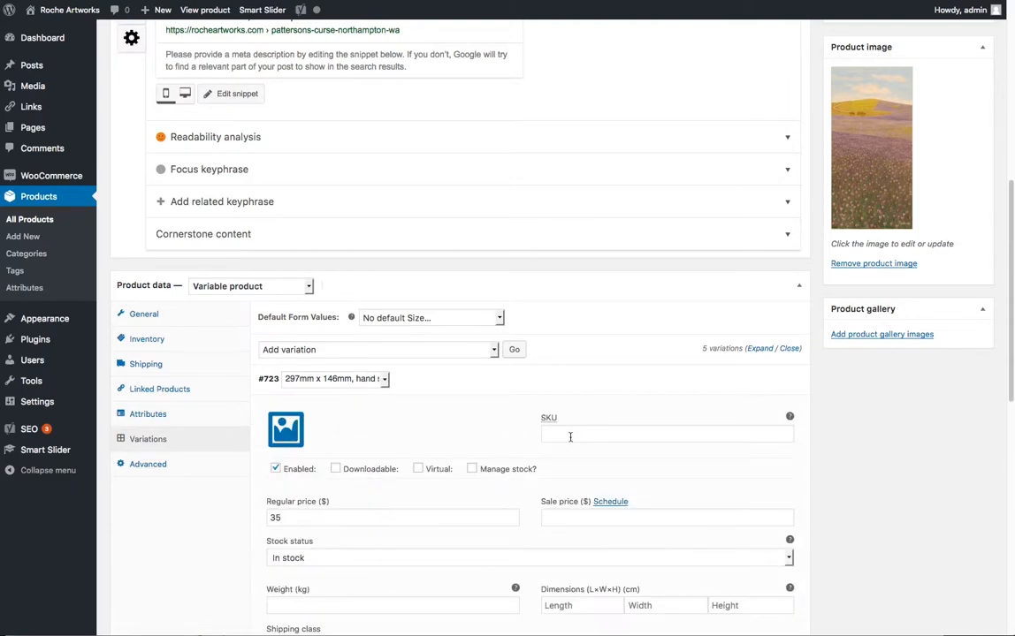
{"action": "scroll", "coordinate": [463, 419], "scroll_direction": "down", "scroll_amount": 2}
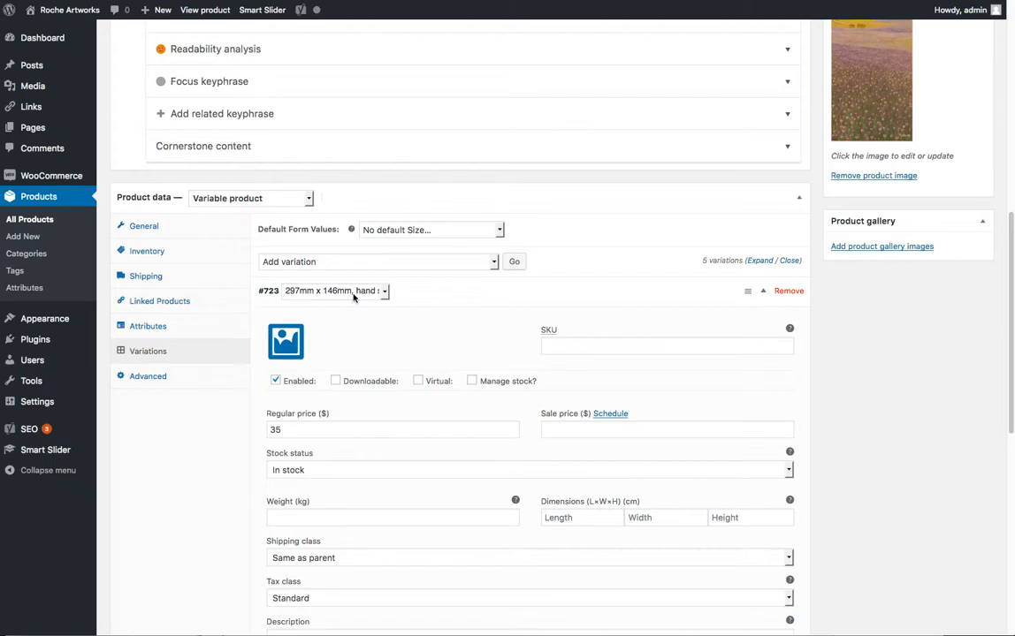
{"action": "left_click", "coordinate": [765, 292]}
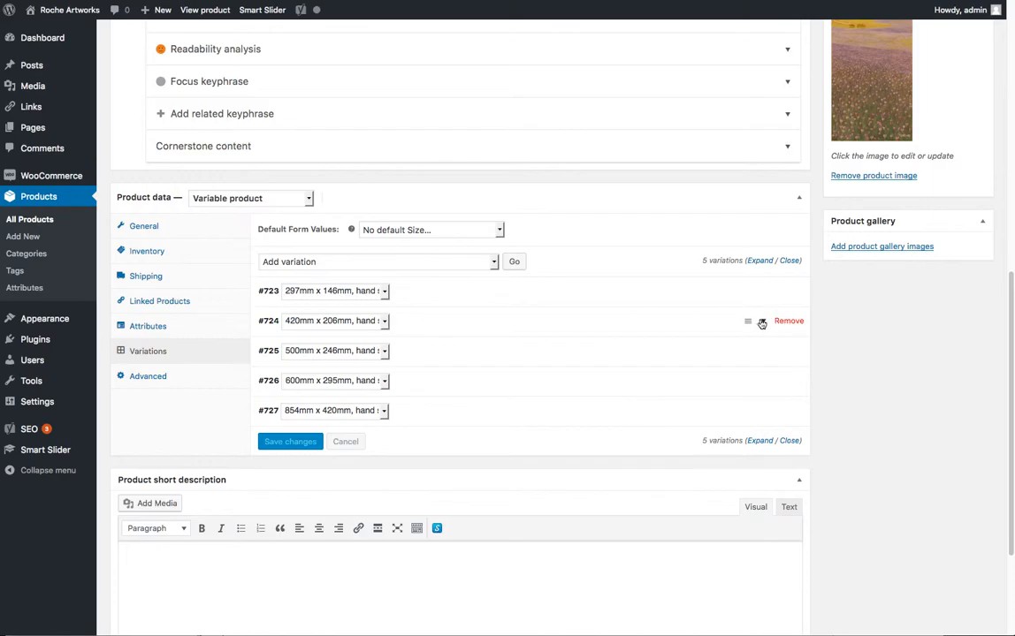
- Check the size options of the 420mm x 206mm variation and examine its price, stock and shipping details
{"action": "left_click", "coordinate": [381, 323]}
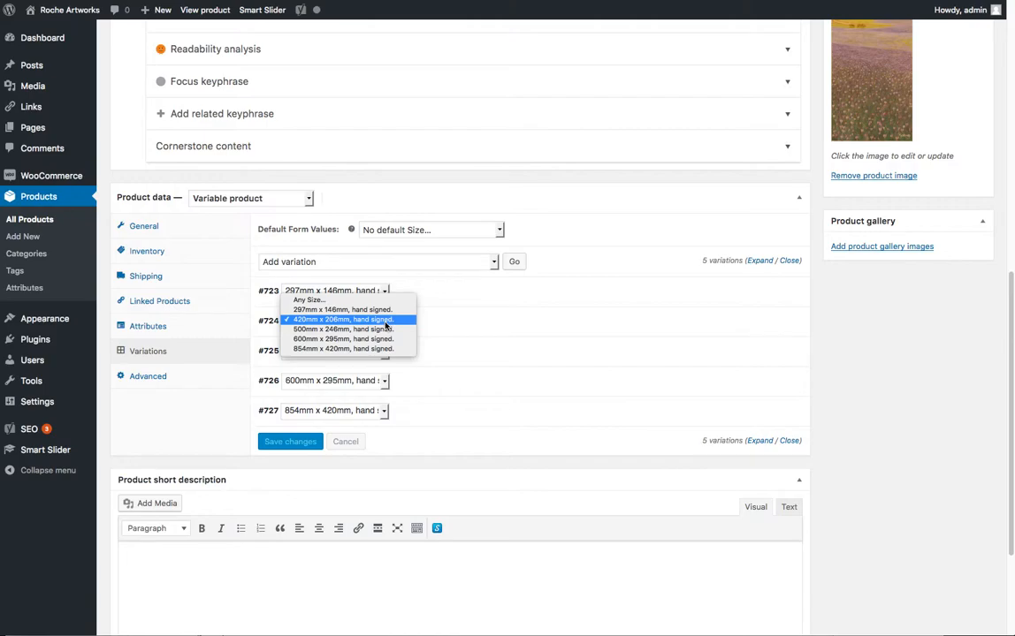
{"action": "left_click", "coordinate": [489, 330]}
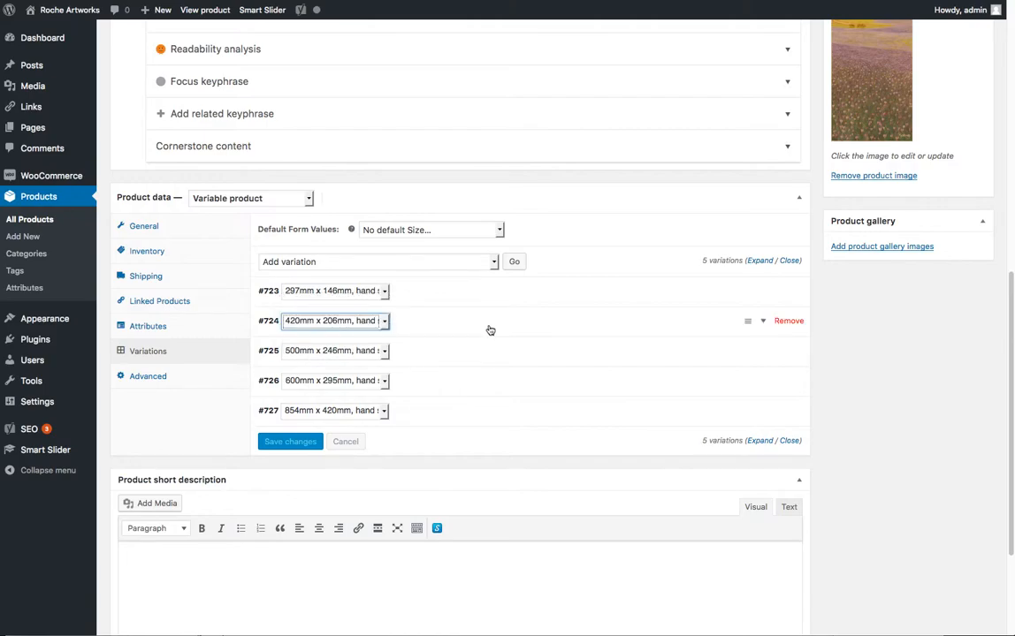
{"action": "left_click", "coordinate": [765, 323]}
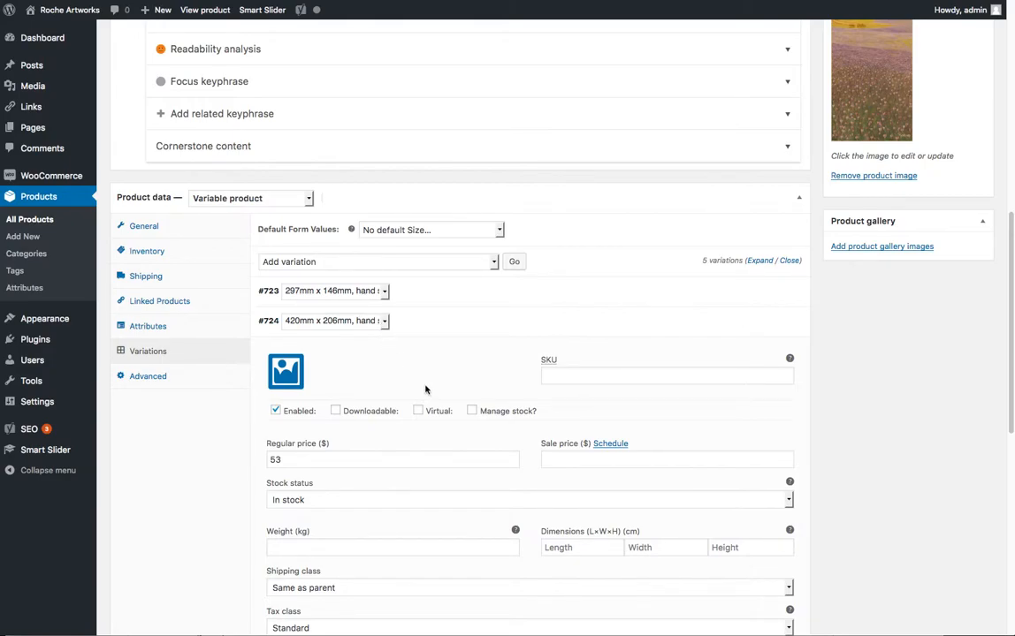
{"action": "scroll", "coordinate": [424, 389], "scroll_direction": "down", "scroll_amount": 3}
{"action": "scroll", "coordinate": [424, 389], "scroll_direction": "down", "scroll_amount": 1}
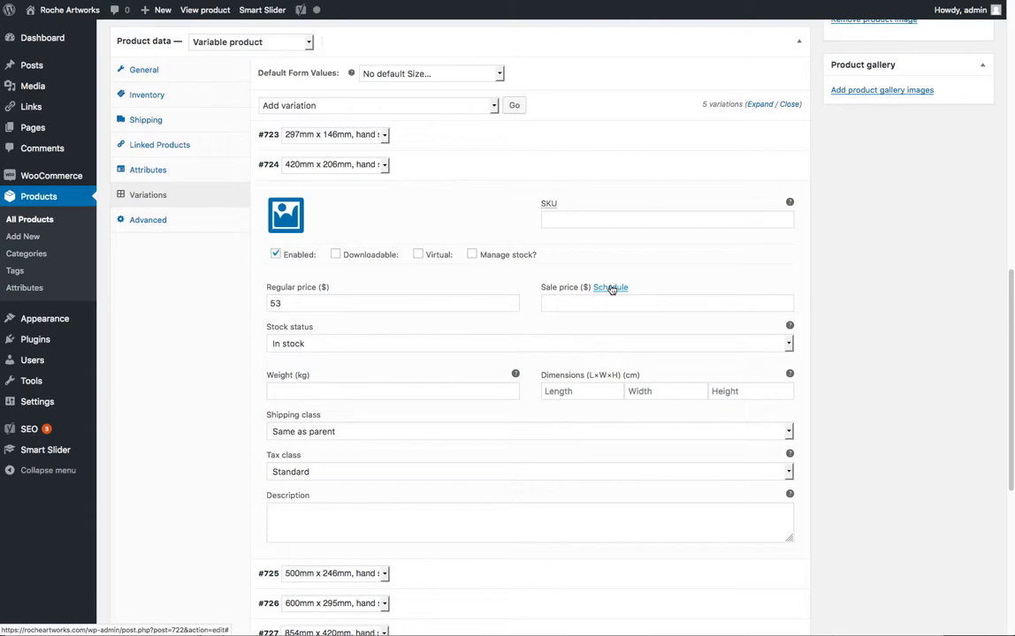
{"action": "scroll", "coordinate": [610, 289], "scroll_direction": "down", "scroll_amount": 10}
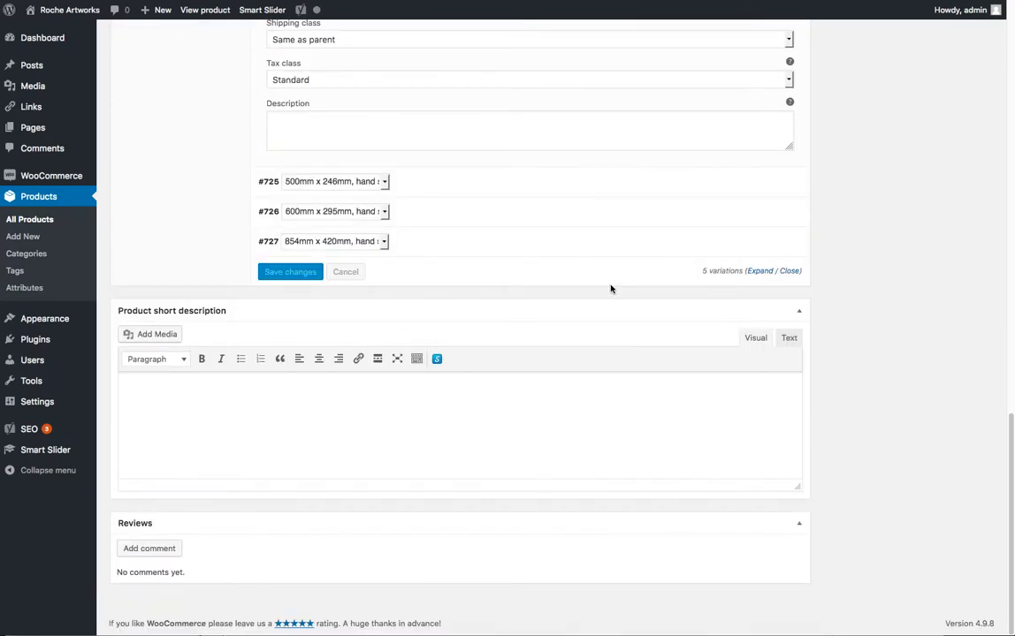
- Move the 'Patterson's Curse', Northampton WA product to the Trash
{"action": "scroll", "coordinate": [610, 289], "scroll_direction": "up", "scroll_amount": 15}
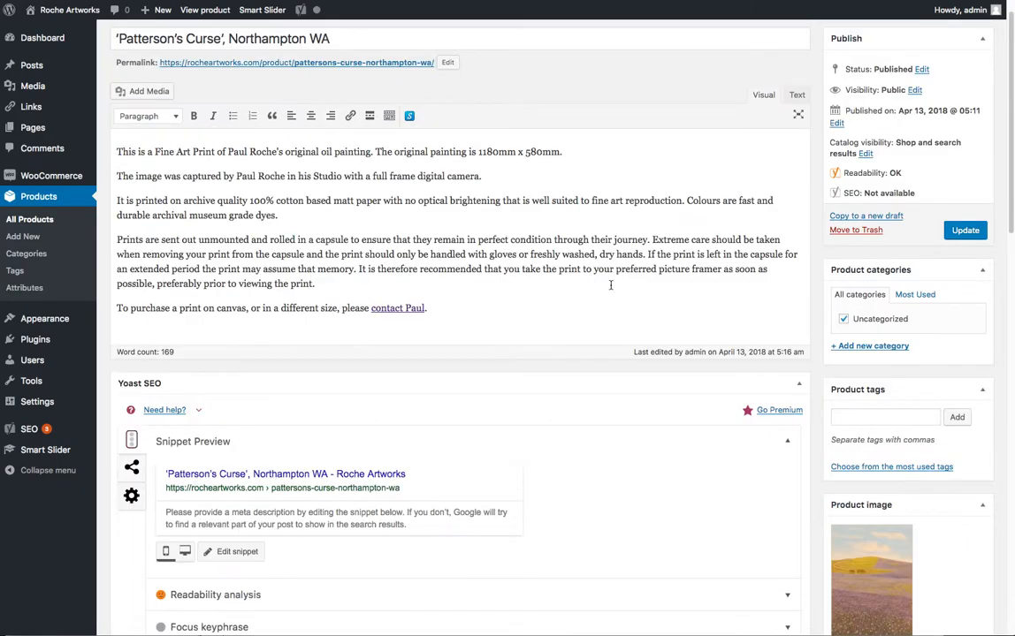
{"action": "scroll", "coordinate": [610, 285], "scroll_direction": "up", "scroll_amount": 2}
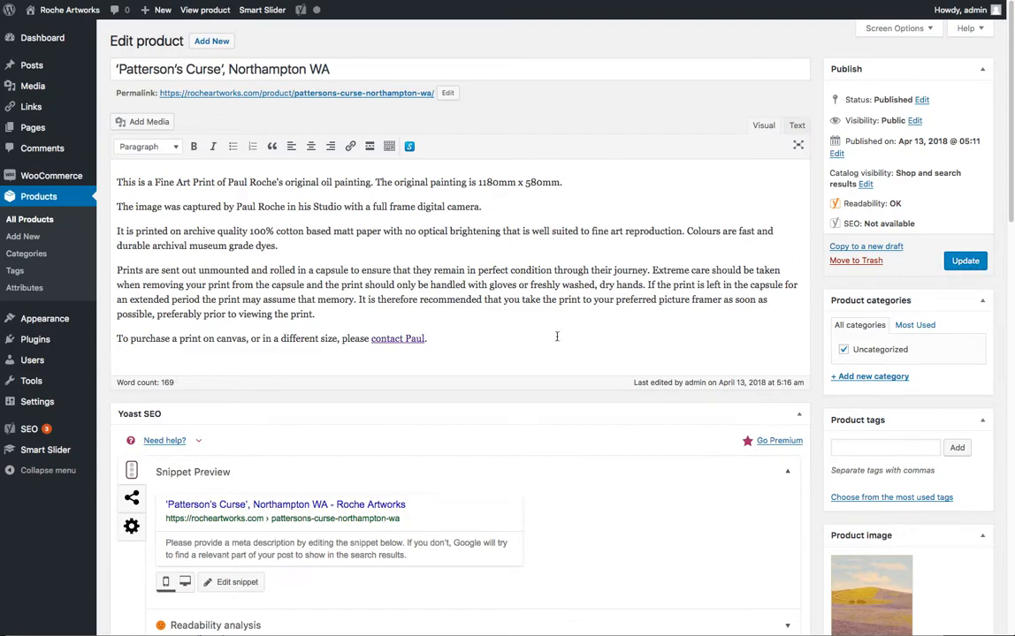
{"action": "left_click", "coordinate": [867, 261]}
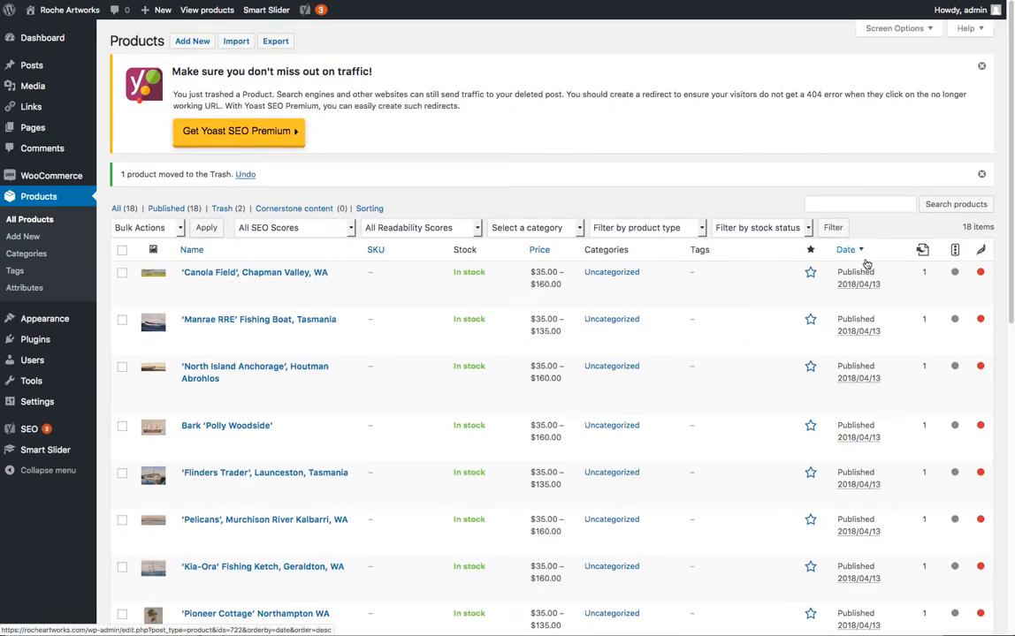
- Restore the 'Patterson's Curse', Northampton WA product from the Trash and return to the list of all products
{"action": "left_click", "coordinate": [225, 210]}
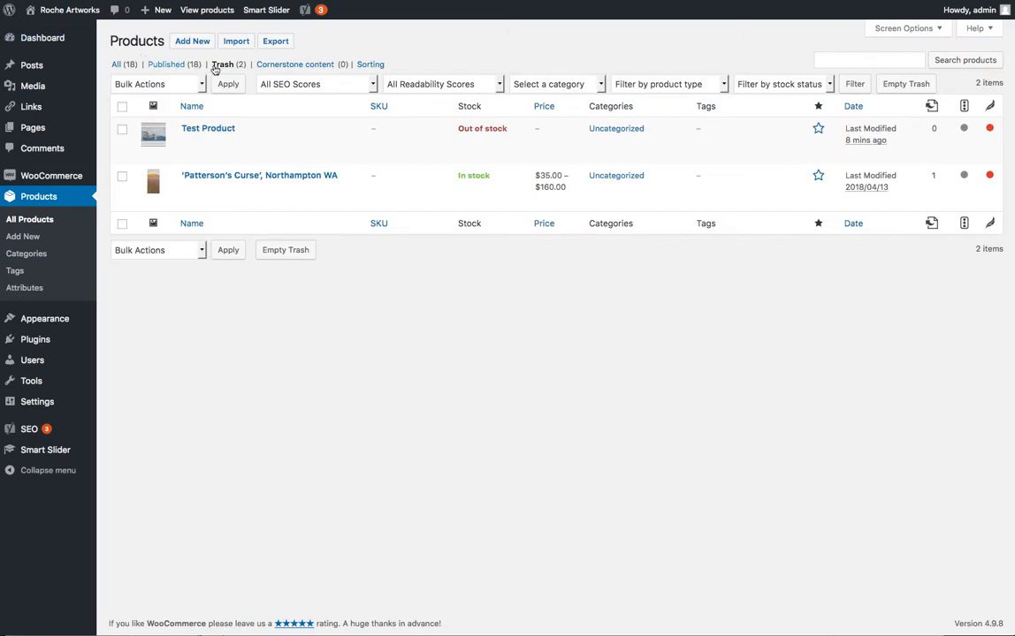
{"action": "mouse_move", "coordinate": [192, 175]}
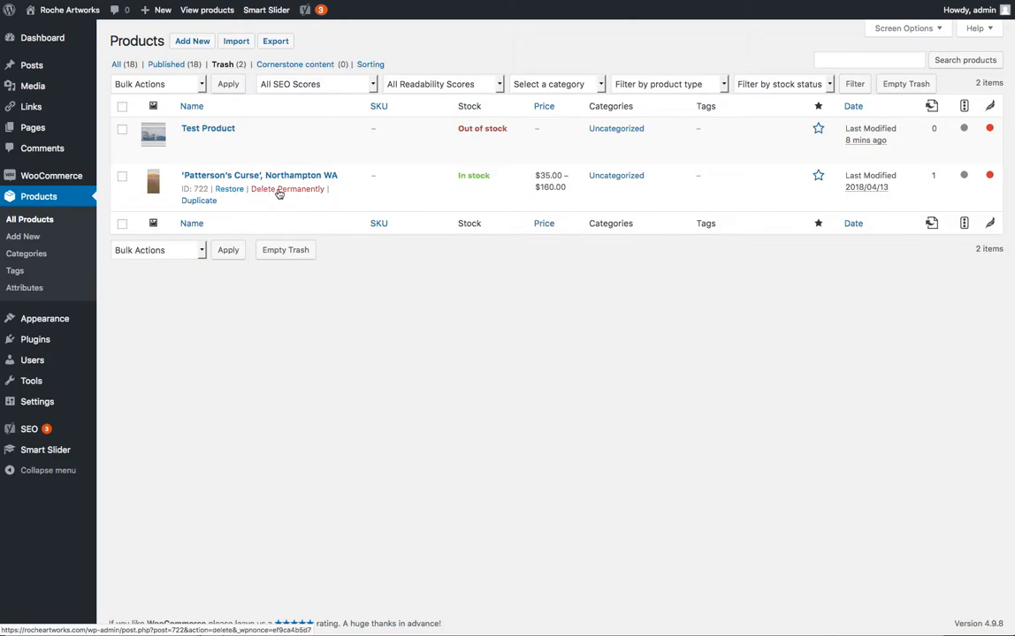
{"action": "left_click", "coordinate": [227, 191]}
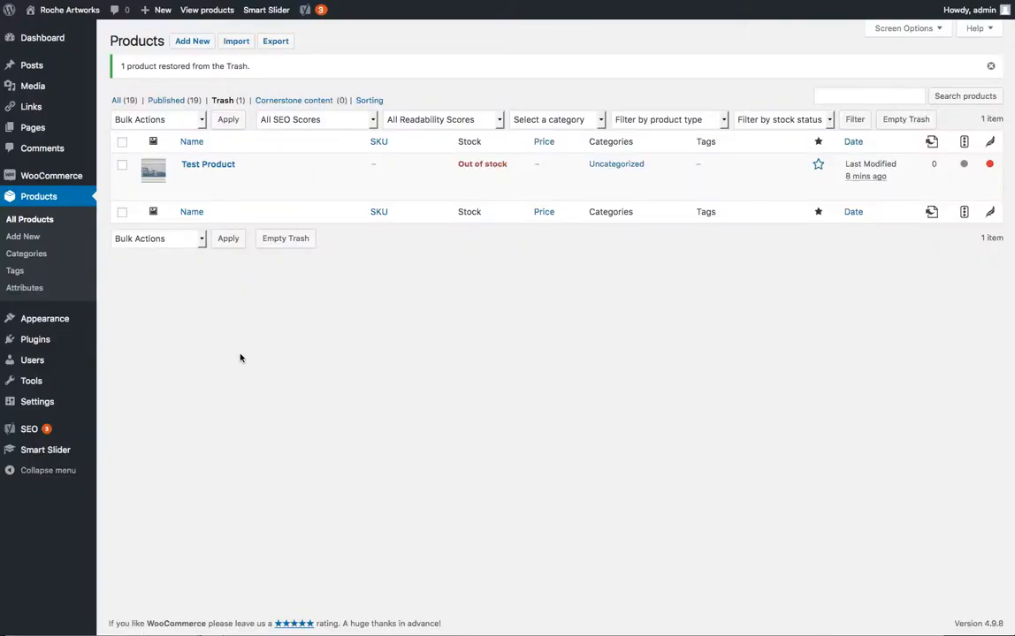
{"action": "left_click", "coordinate": [30, 222]}
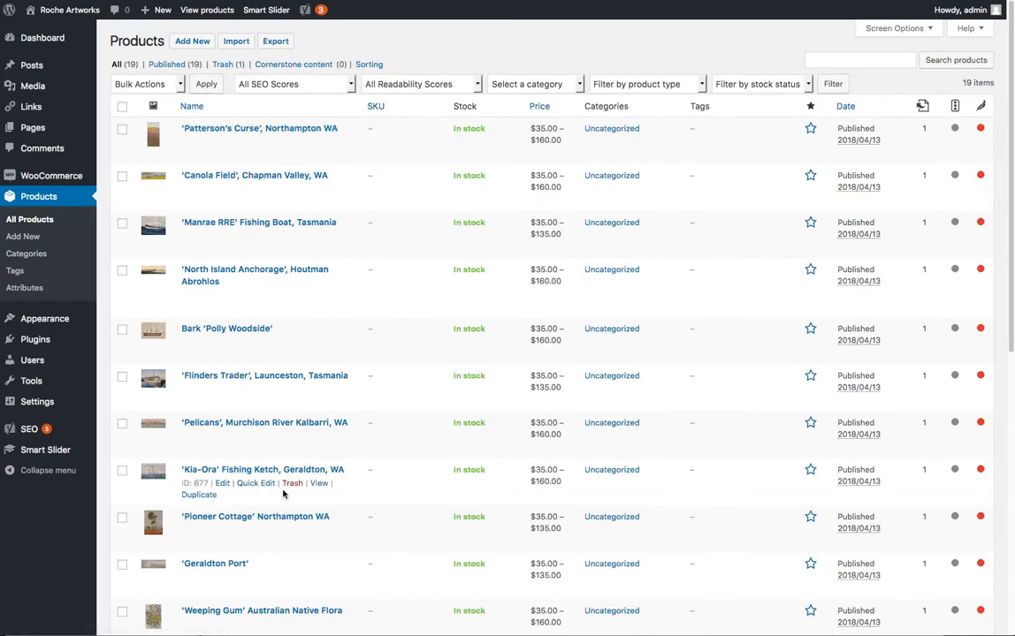
- Start a new product named "Test Product" with the description "Some text"
{"action": "left_click", "coordinate": [197, 45]}
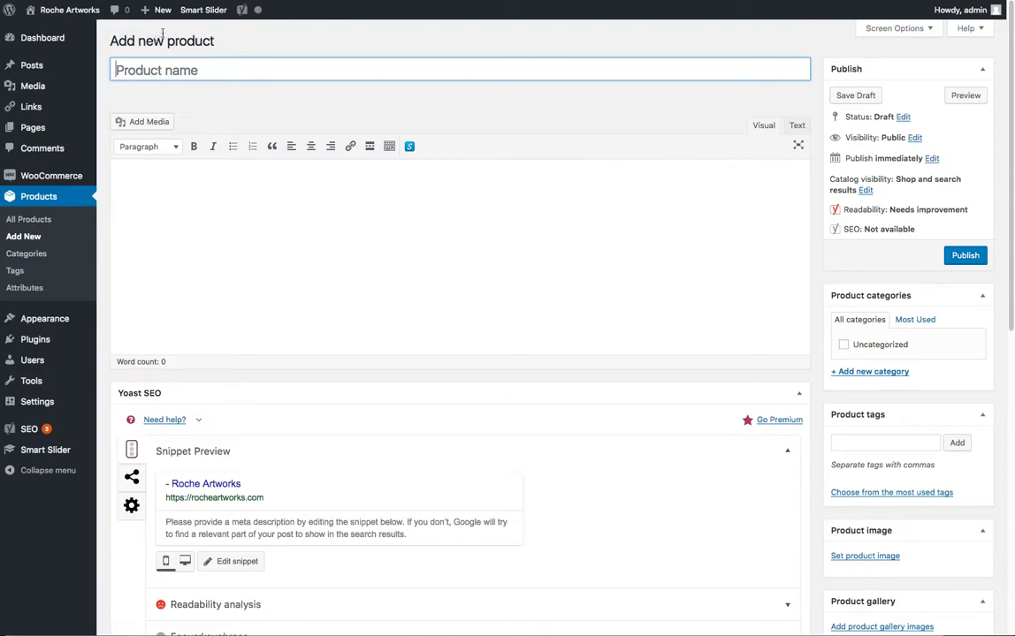
{"action": "left_click", "coordinate": [143, 68]}
{"action": "type", "text": "Te"}
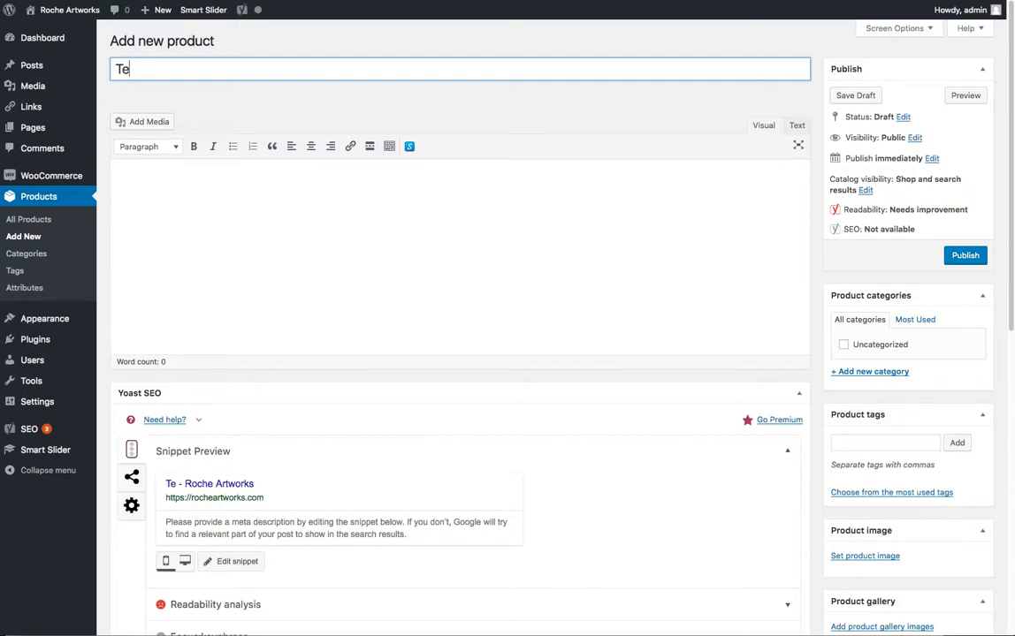
{"action": "type", "text": "st Pr"}
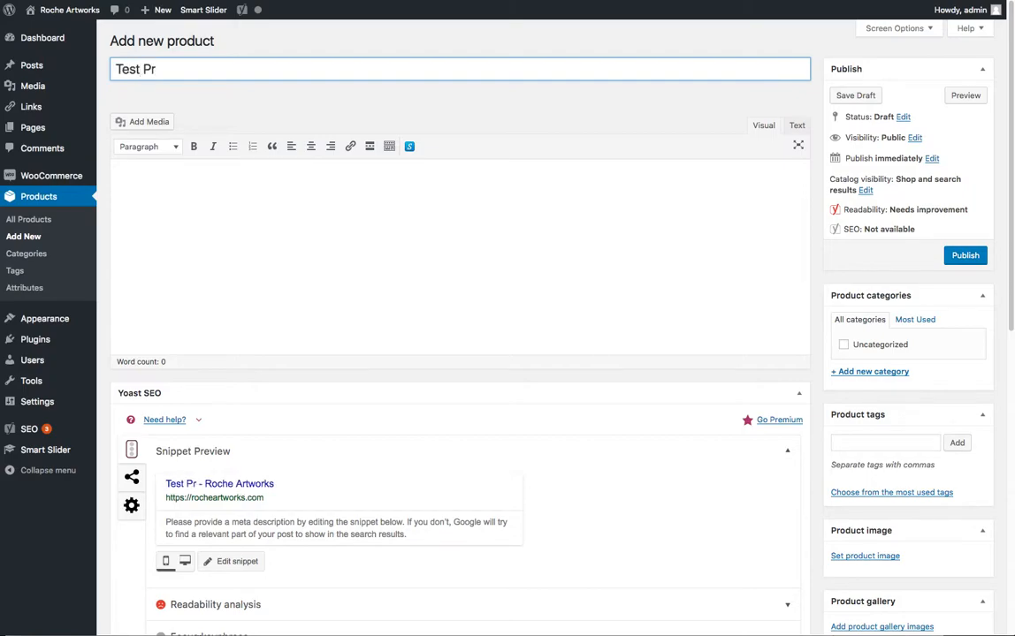
{"action": "type", "text": "oduct"}
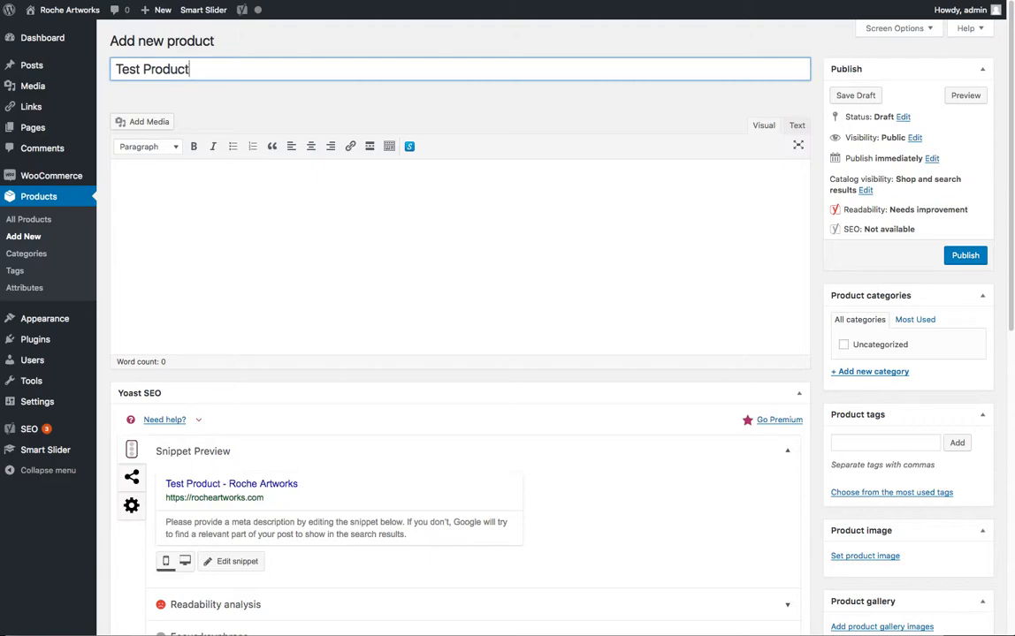
{"action": "left_click", "coordinate": [125, 188]}
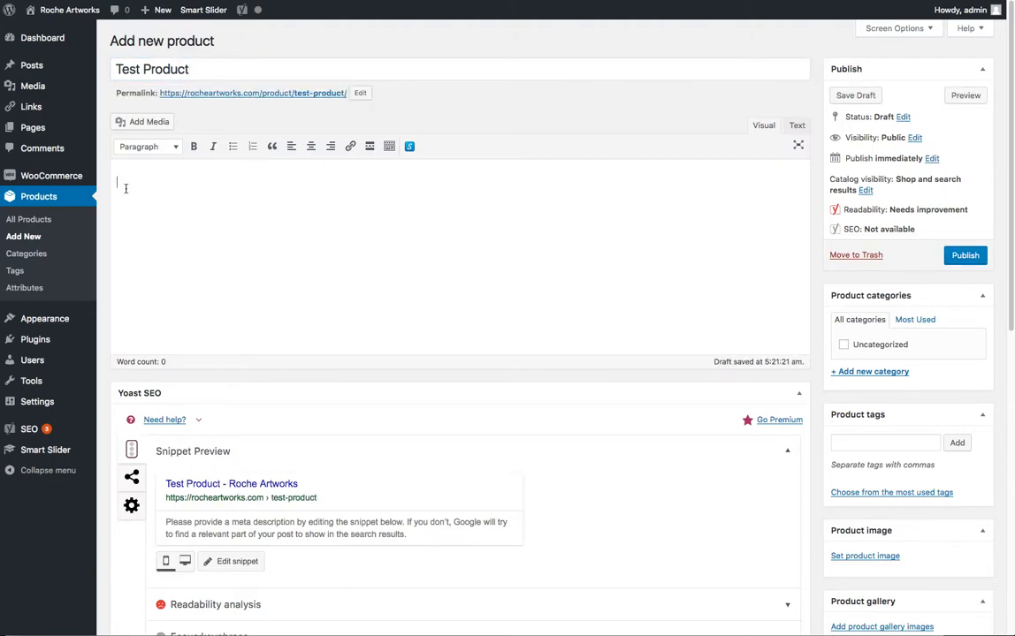
{"action": "type", "text": "Some text"}
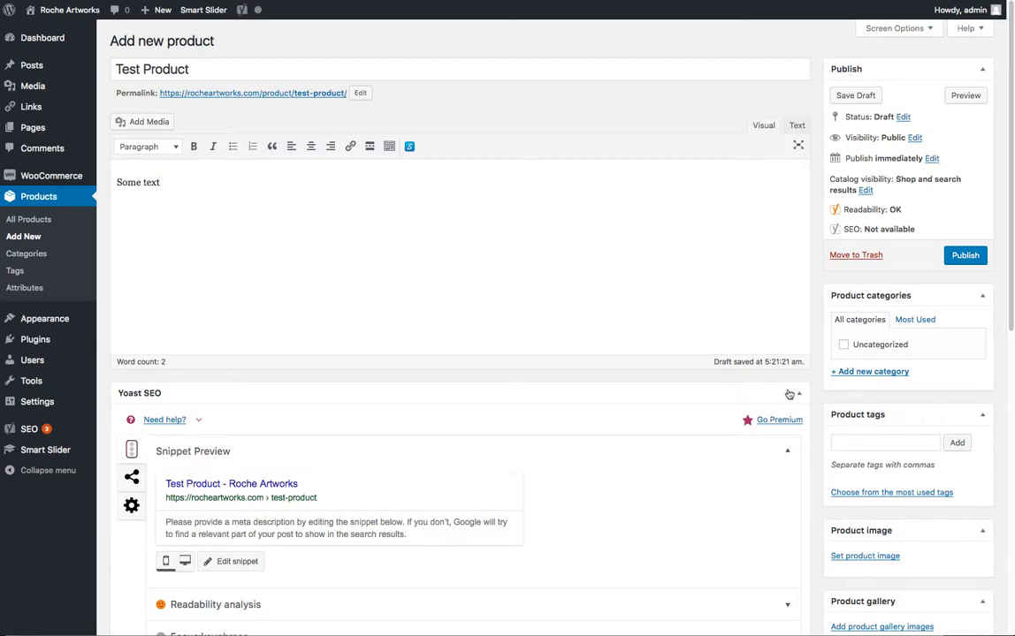
- Set the framed naval battle painting from the Media Library as the product image
{"action": "scroll", "coordinate": [884, 421], "scroll_direction": "down", "scroll_amount": 2}
{"action": "scroll", "coordinate": [890, 425], "scroll_direction": "down", "scroll_amount": 1}
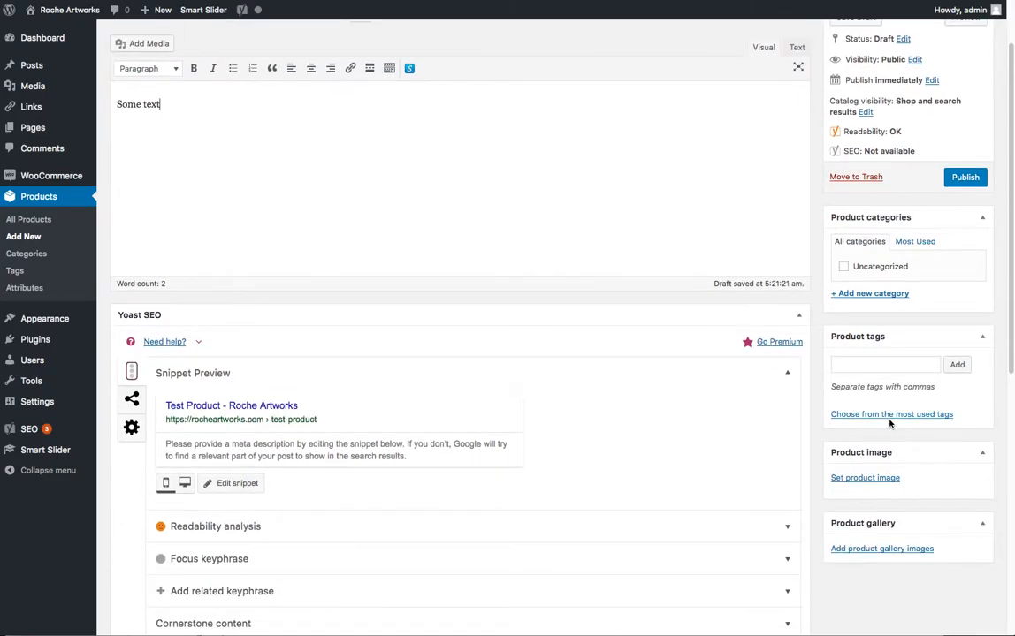
{"action": "left_click", "coordinate": [877, 480]}
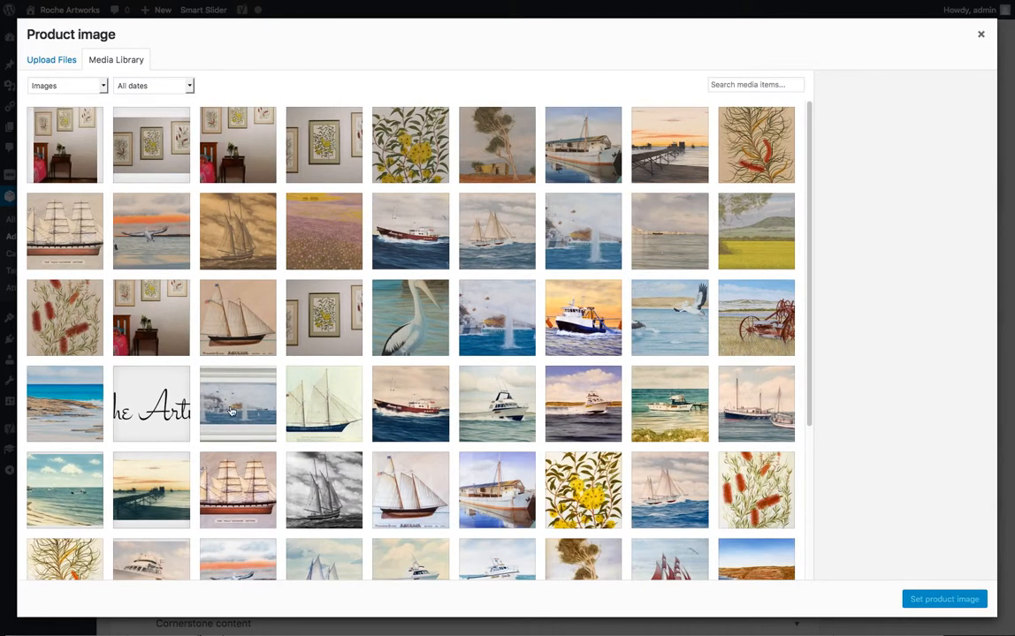
{"action": "left_click", "coordinate": [232, 411]}
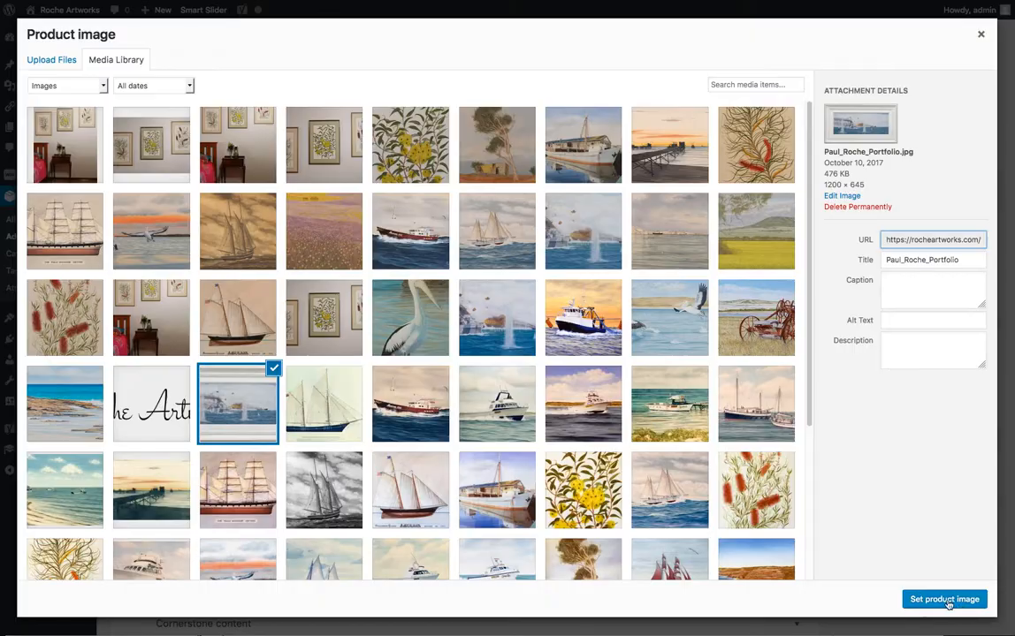
{"action": "left_click", "coordinate": [938, 601]}
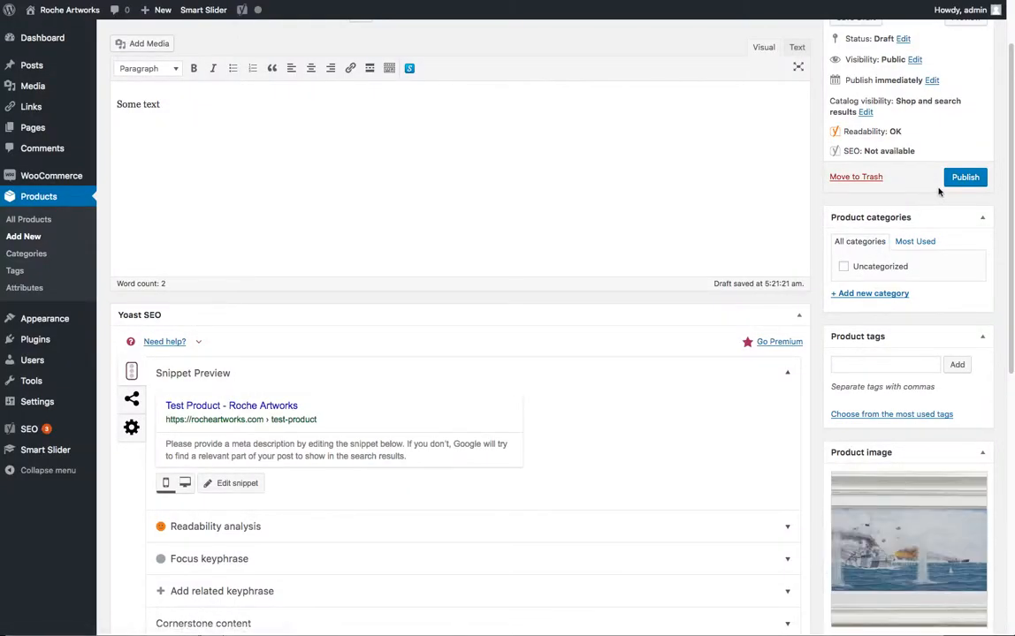
- Change the product data type to Variable product
{"action": "scroll", "coordinate": [572, 389], "scroll_direction": "down", "scroll_amount": 3}
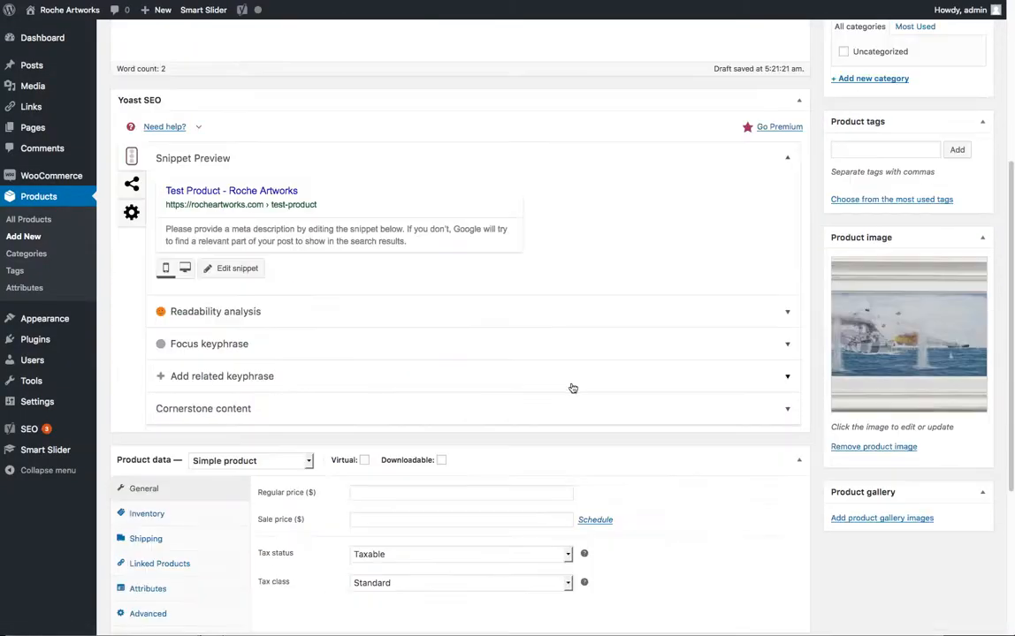
{"action": "scroll", "coordinate": [572, 389], "scroll_direction": "down", "scroll_amount": 1}
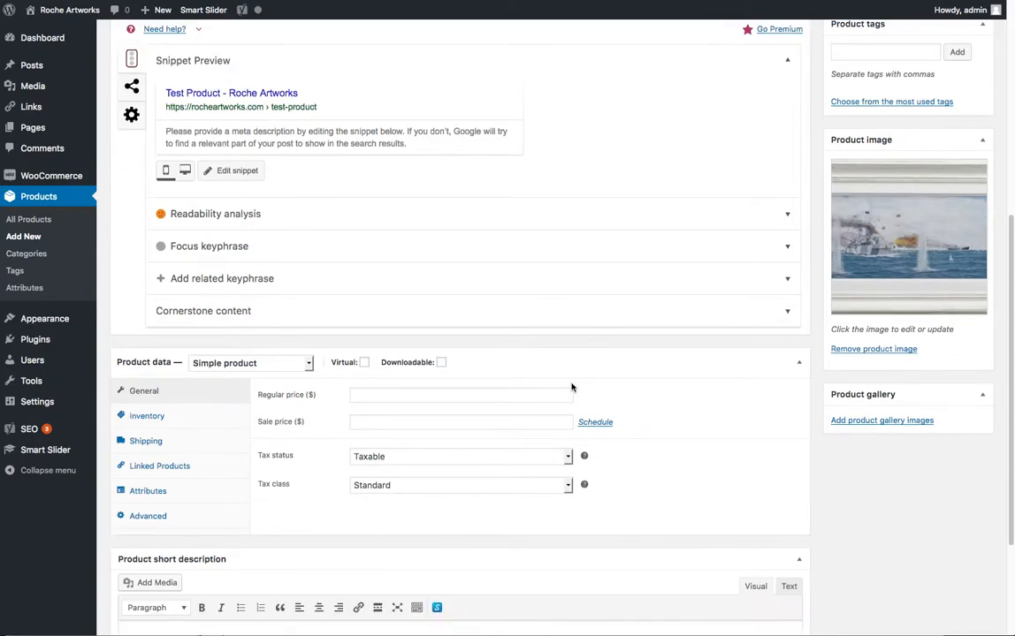
{"action": "left_click", "coordinate": [309, 363]}
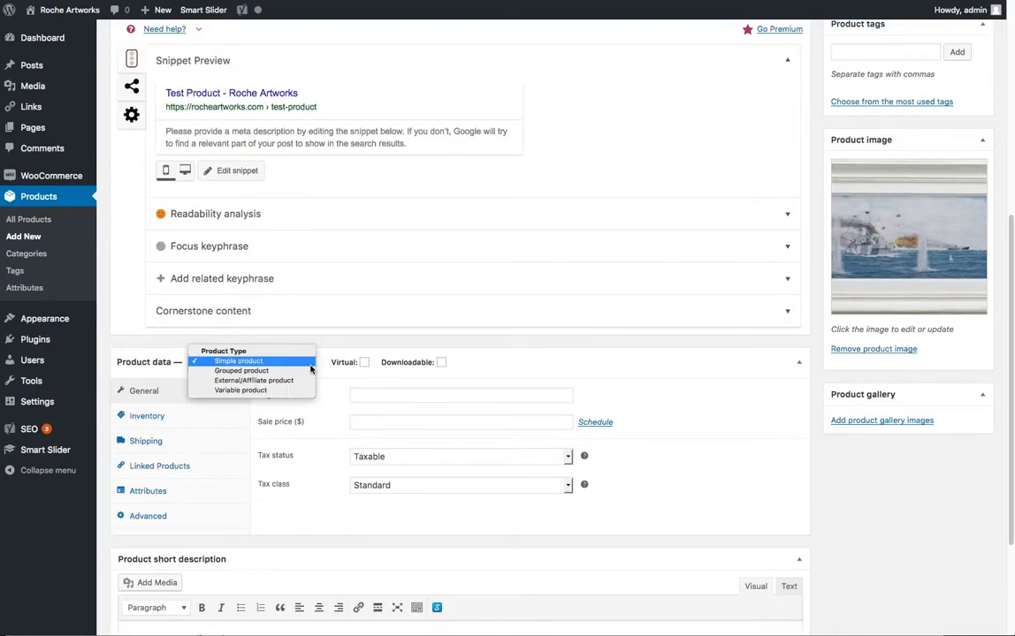
{"action": "left_click", "coordinate": [293, 391]}
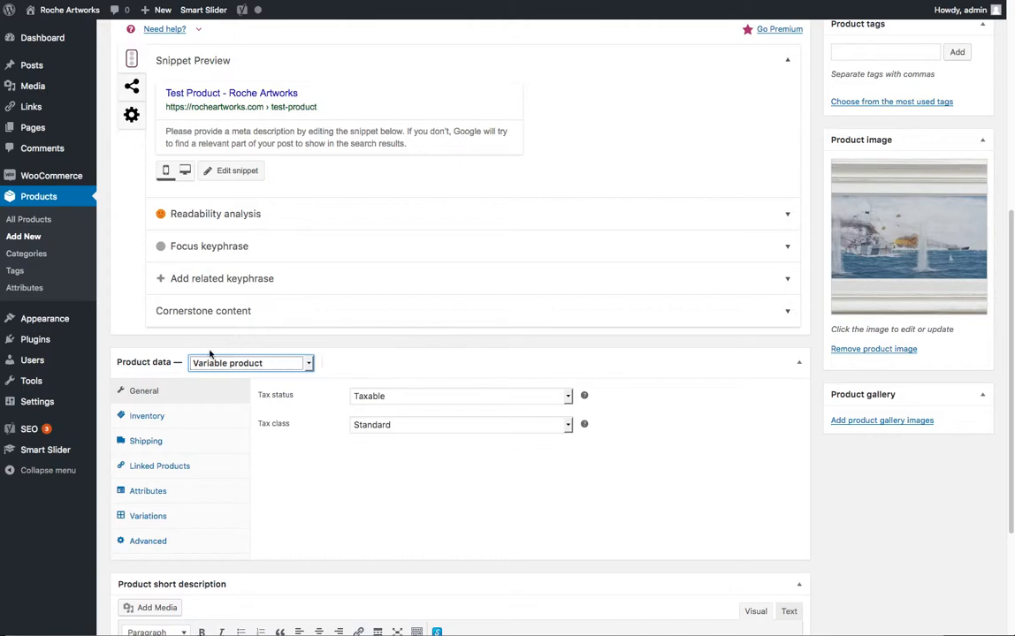
- Add the existing Size attribute to the product's attributes
{"action": "left_click", "coordinate": [151, 492]}
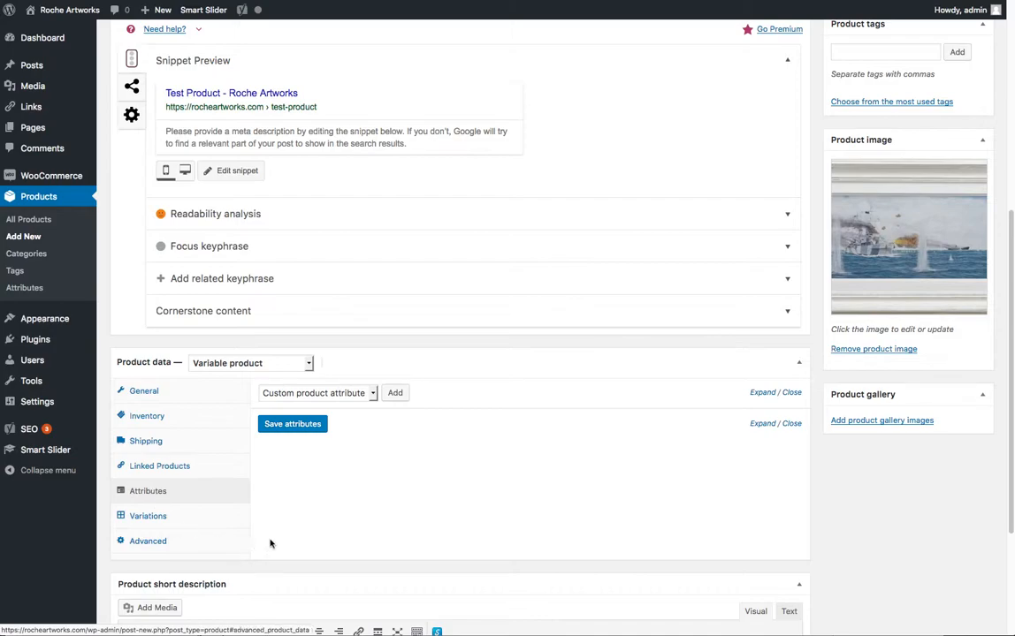
{"action": "left_click", "coordinate": [372, 398]}
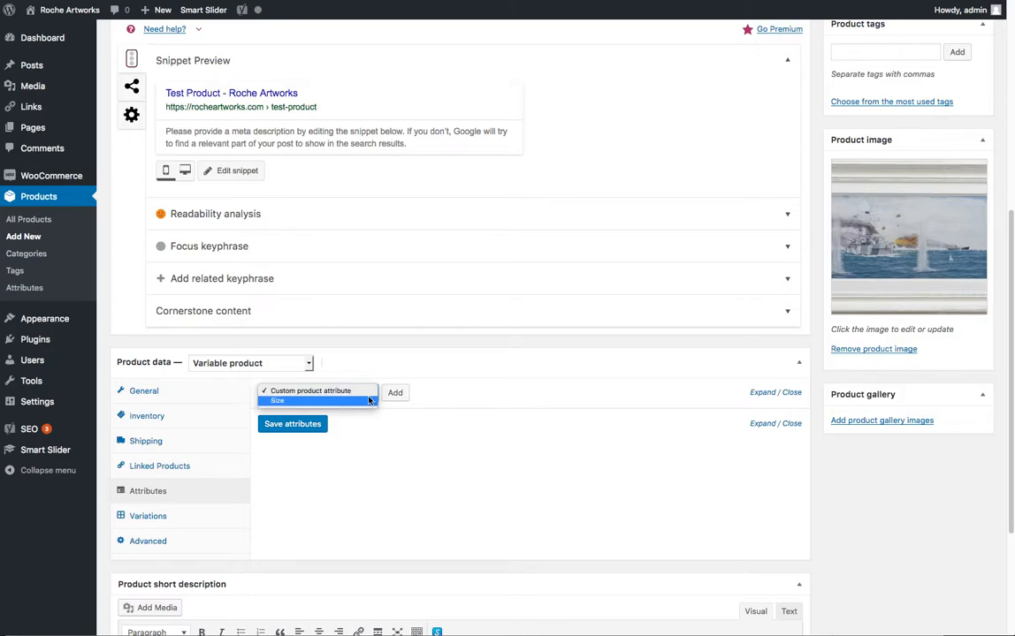
{"action": "left_click", "coordinate": [369, 400]}
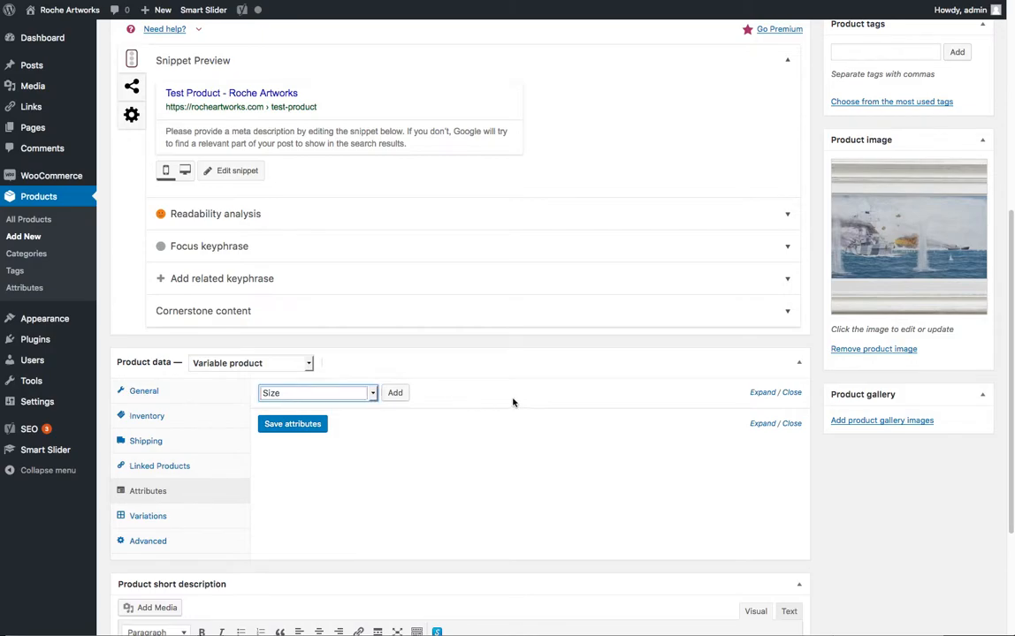
{"action": "left_click", "coordinate": [396, 394]}
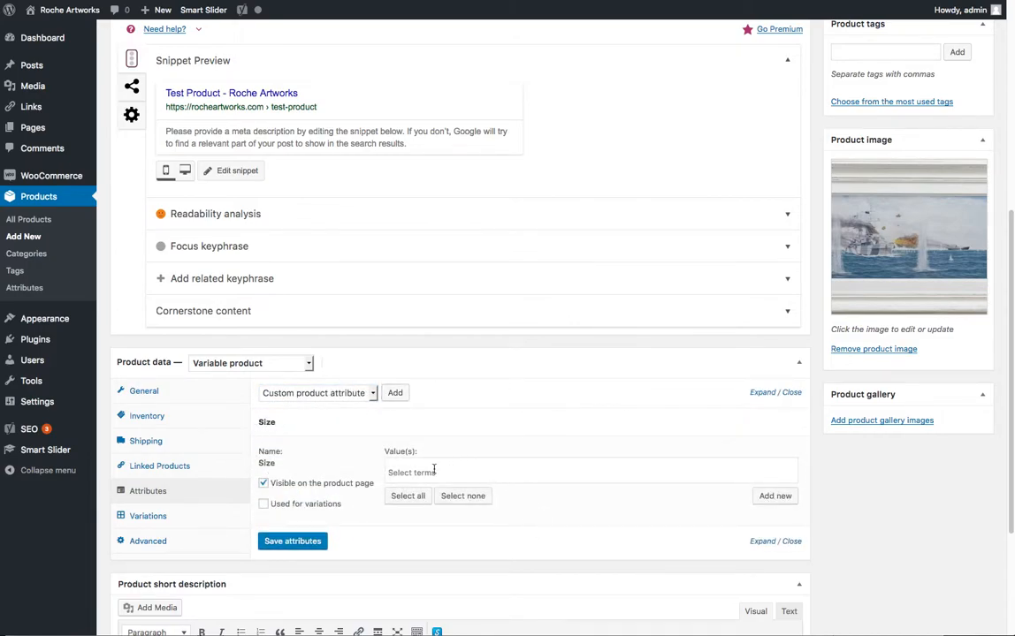
- Browse the existing size terms, then create a new Size term named "Test size 3000mm x 4000mm"
{"action": "left_click", "coordinate": [423, 476]}
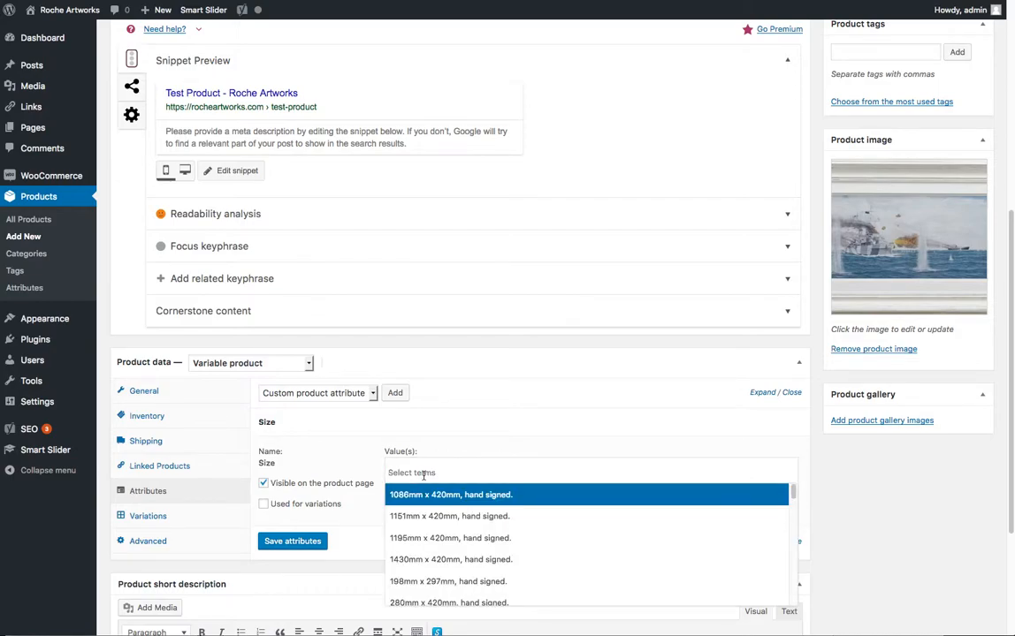
{"action": "scroll", "coordinate": [436, 546], "scroll_direction": "down", "scroll_amount": 3}
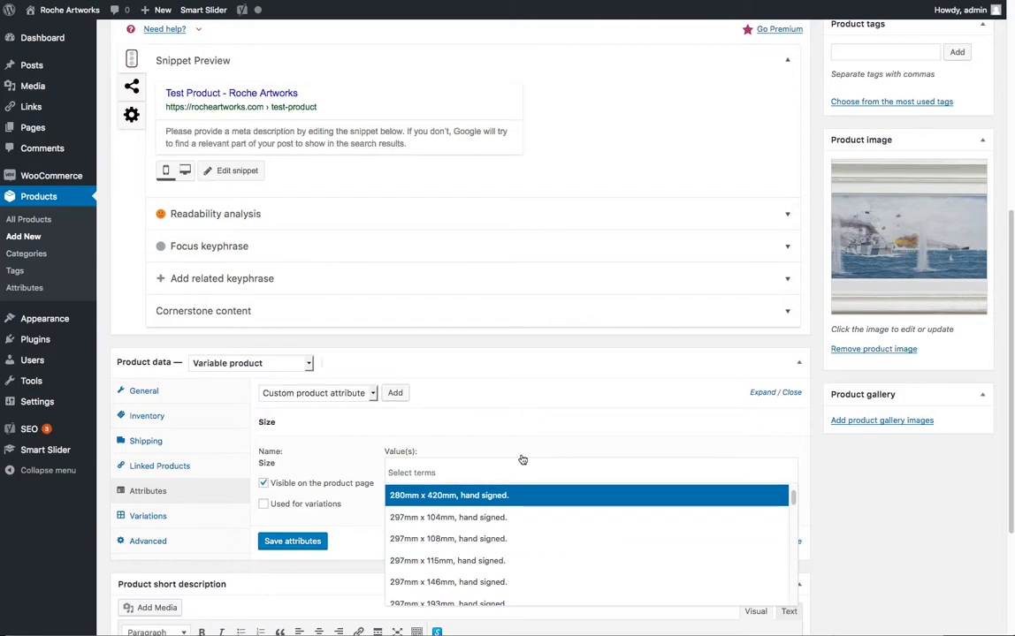
{"action": "left_click", "coordinate": [500, 472]}
{"action": "left_click", "coordinate": [769, 496]}
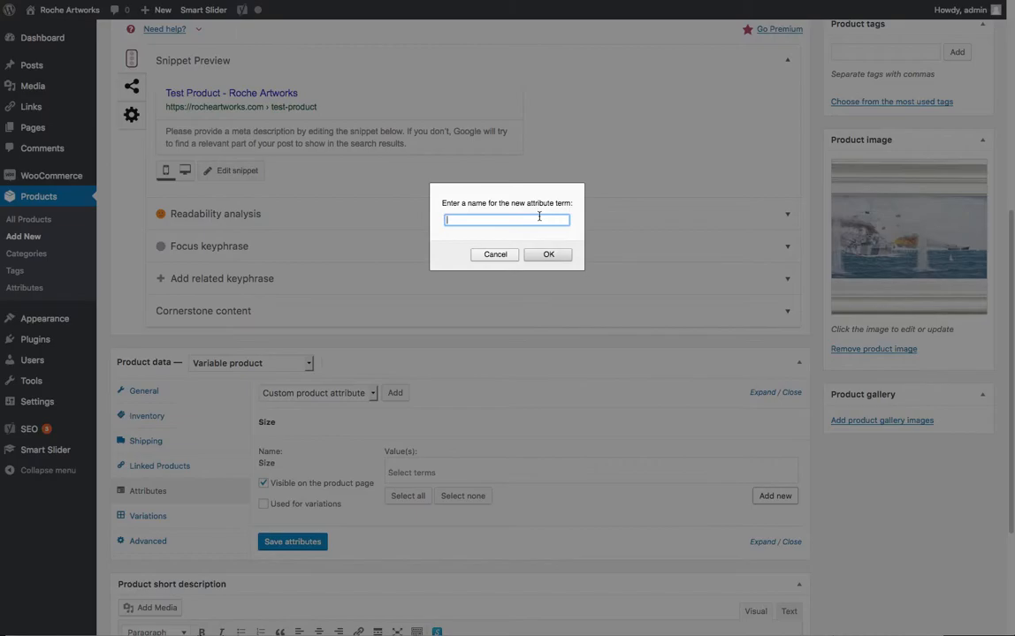
{"action": "type", "text": "Test size 3000mm x 4000mm"}
{"action": "left_click", "coordinate": [543, 255]}
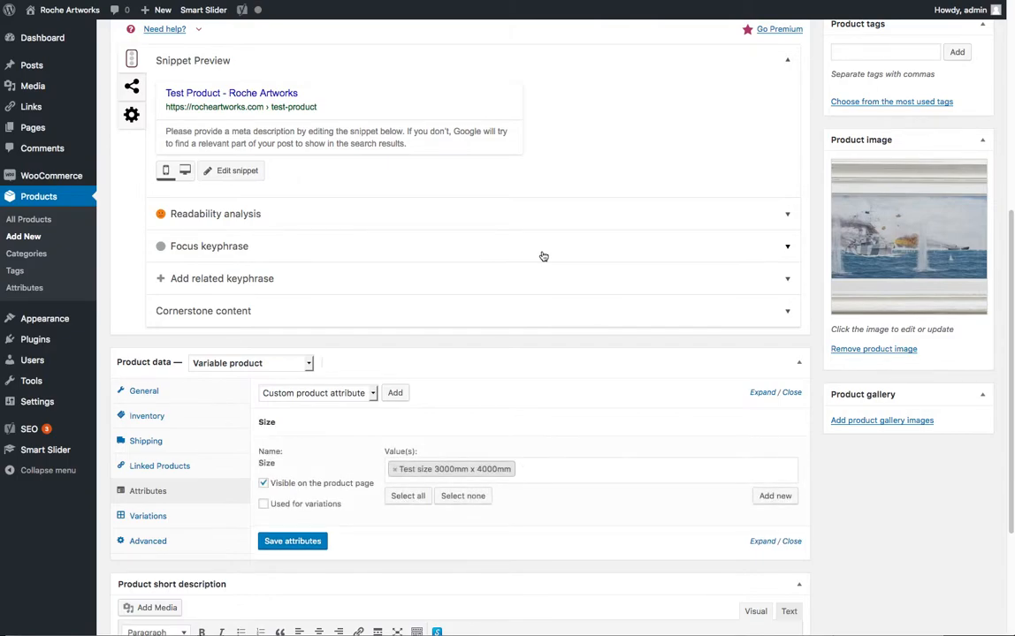
- Add the hand-signed "29.7cm on the longest edge" and "42cm on the longest edge" values to the Size attribute and save the attributes
{"action": "left_click", "coordinate": [555, 469]}
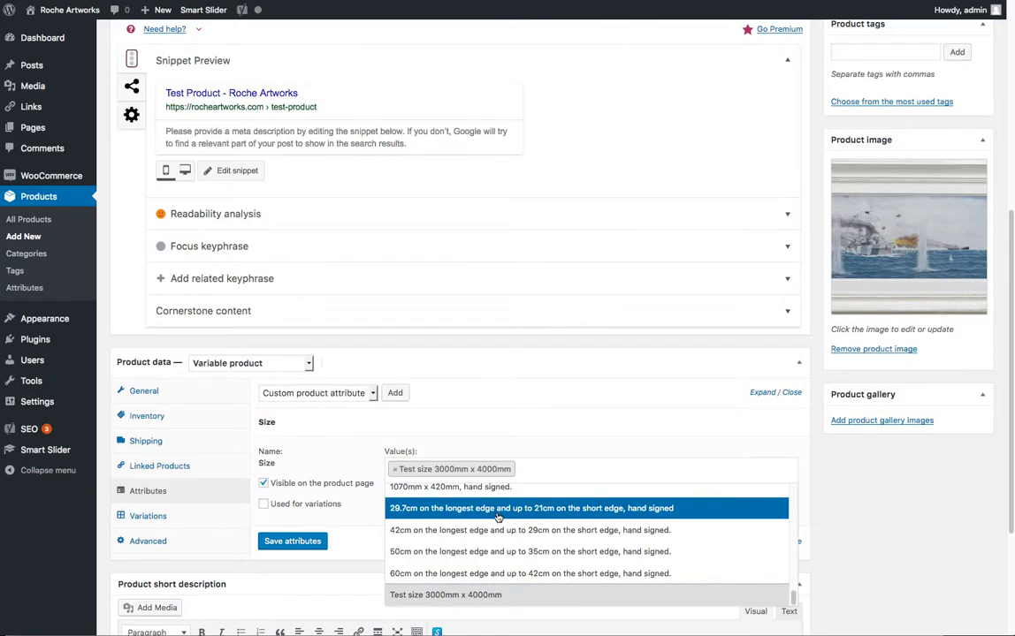
{"action": "left_click", "coordinate": [433, 508]}
{"action": "left_click", "coordinate": [600, 489]}
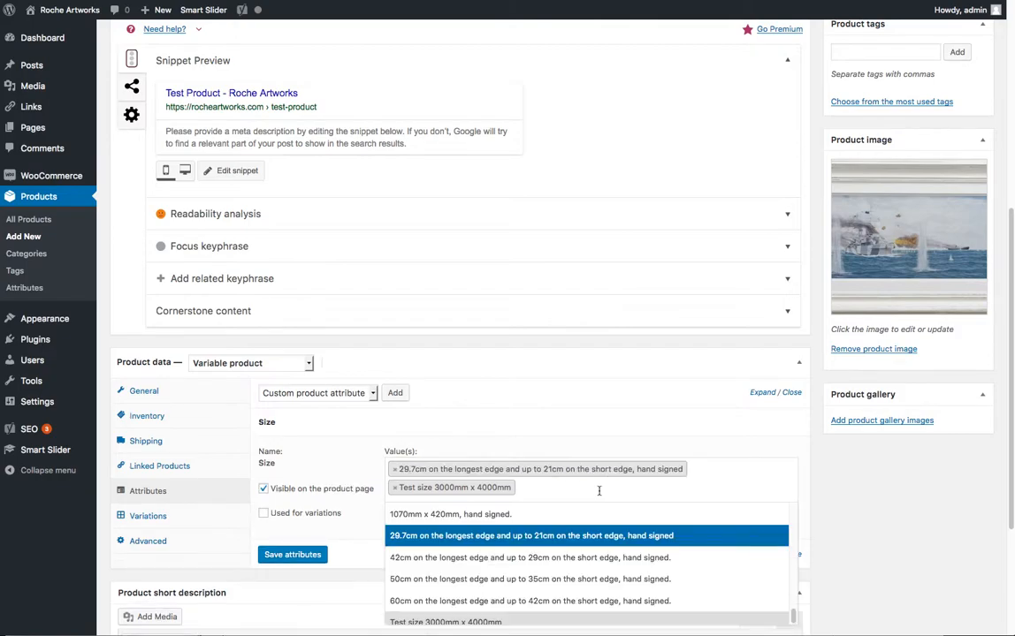
{"action": "left_click", "coordinate": [593, 554]}
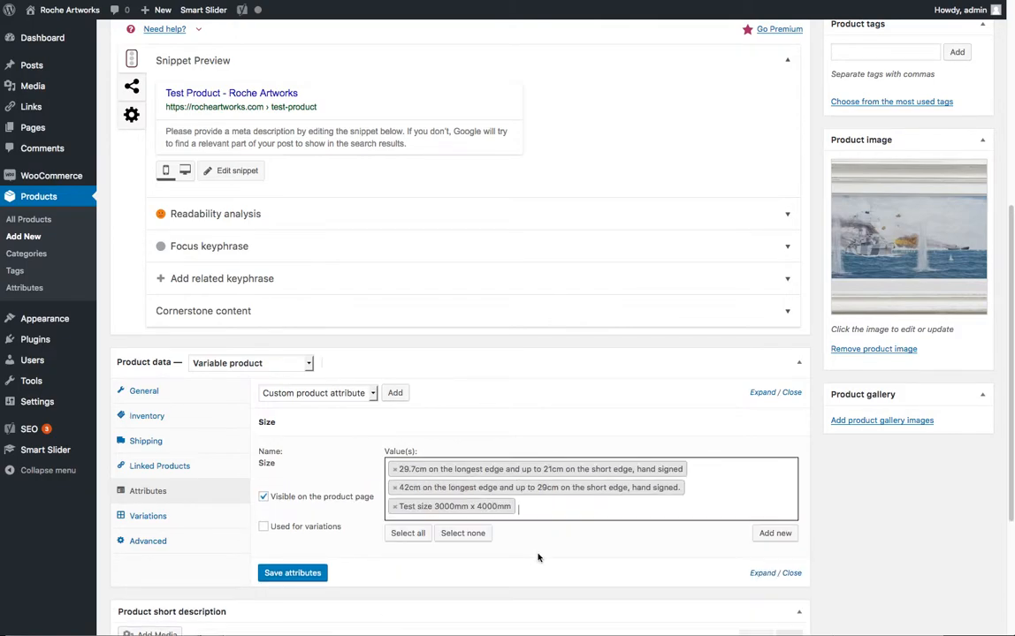
{"action": "left_click", "coordinate": [314, 574]}
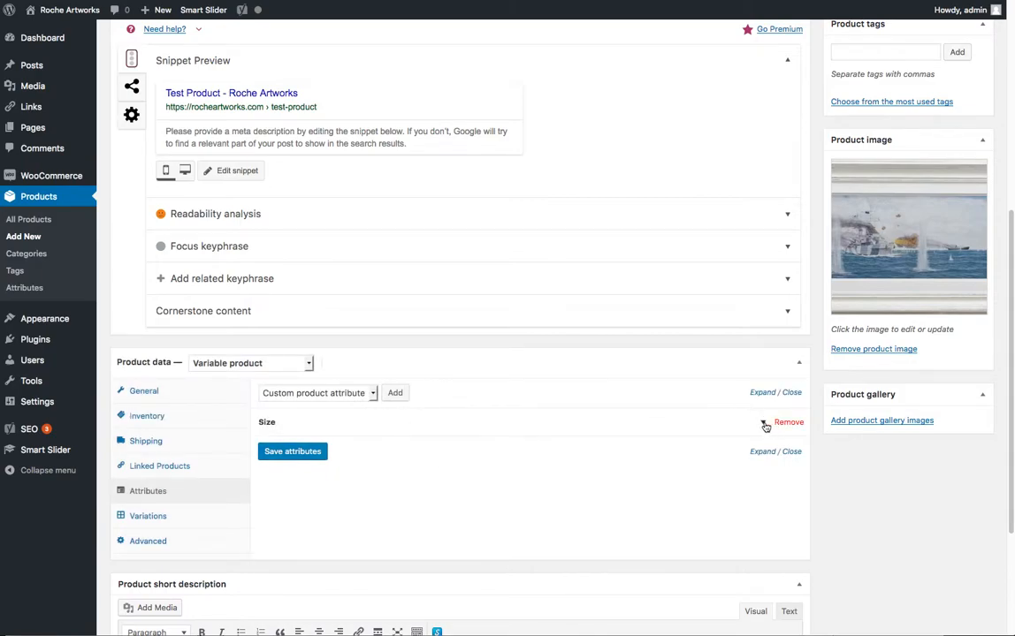
- Enable the Size attribute to be used for variations, save the attributes and open the product's variations
{"action": "left_click", "coordinate": [765, 426]}
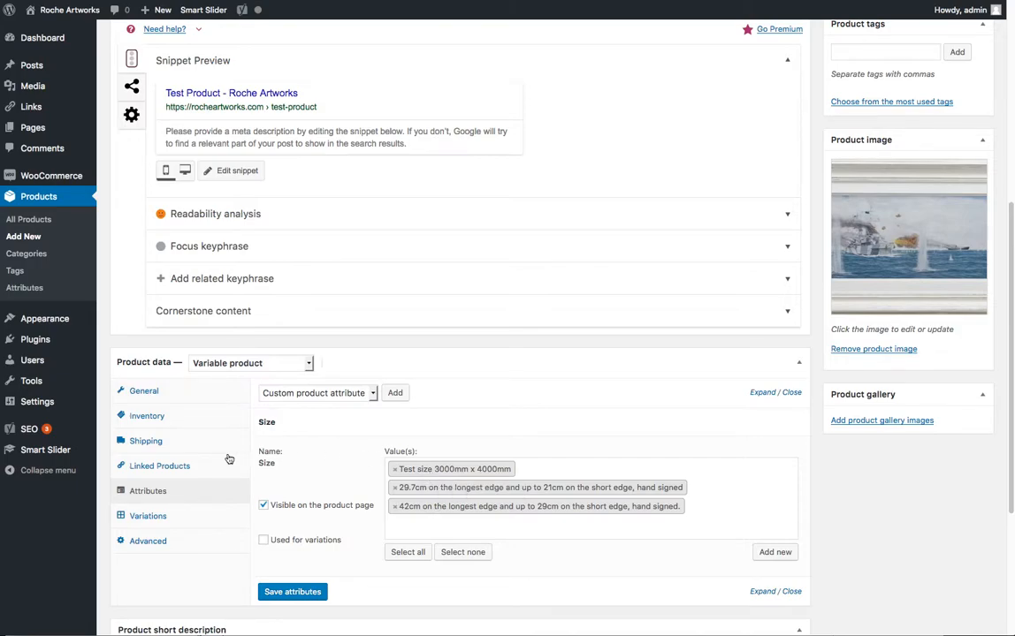
{"action": "left_click", "coordinate": [137, 517]}
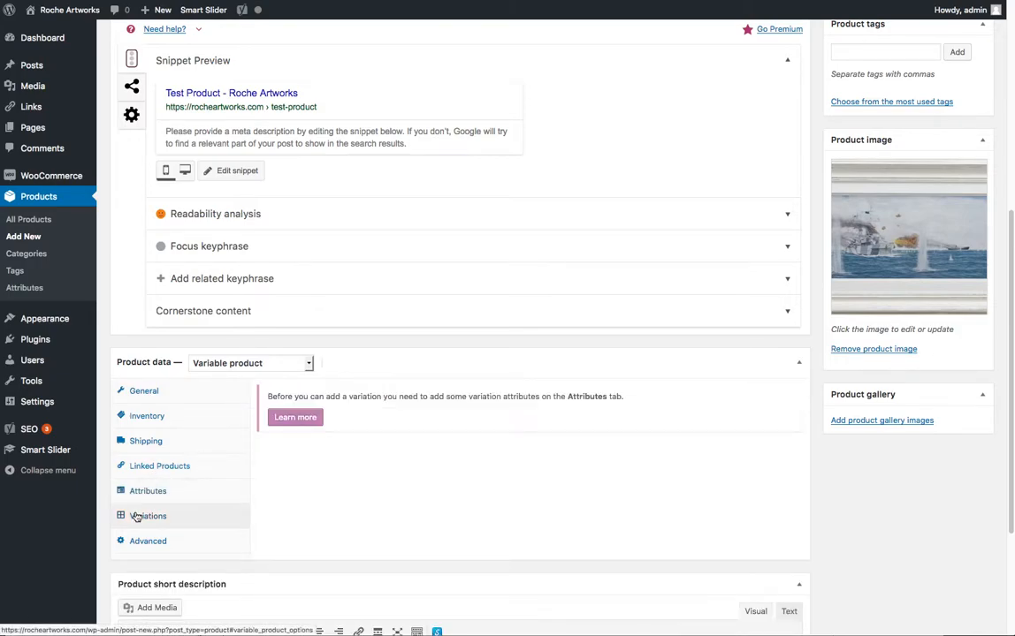
{"action": "left_click", "coordinate": [147, 490]}
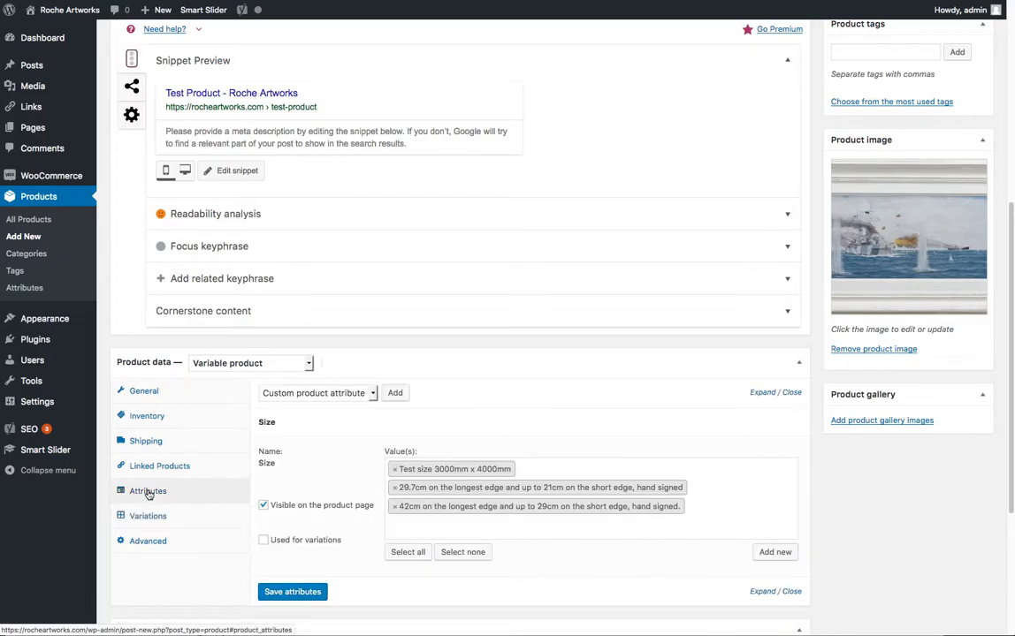
{"action": "left_click", "coordinate": [263, 540]}
{"action": "left_click", "coordinate": [289, 593]}
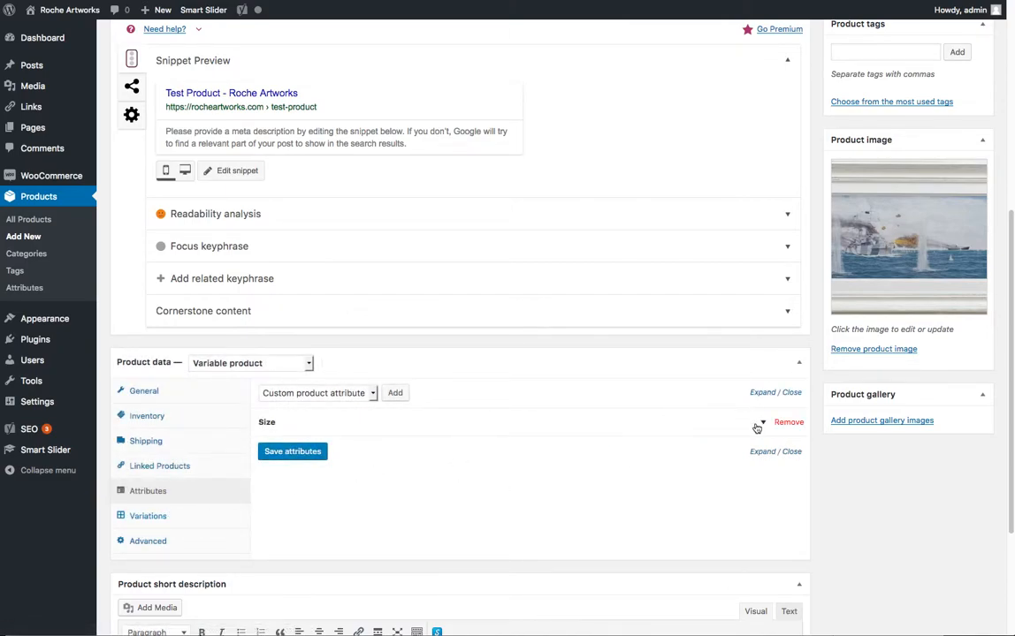
{"action": "left_click", "coordinate": [139, 520]}
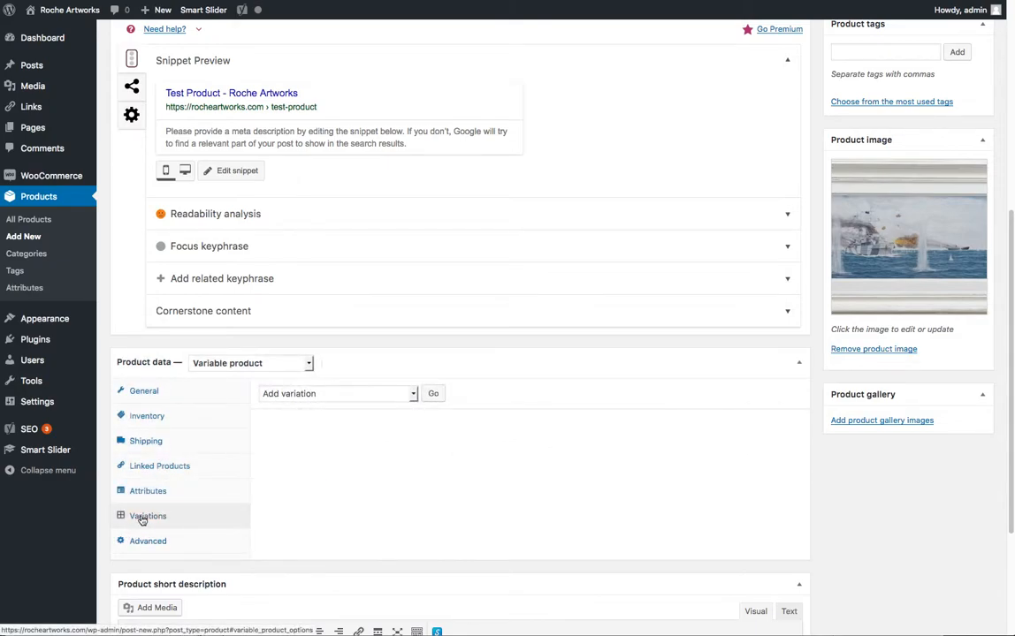
- Generate the product's variations from all attributes and accept linking every combination
{"action": "left_click", "coordinate": [414, 393]}
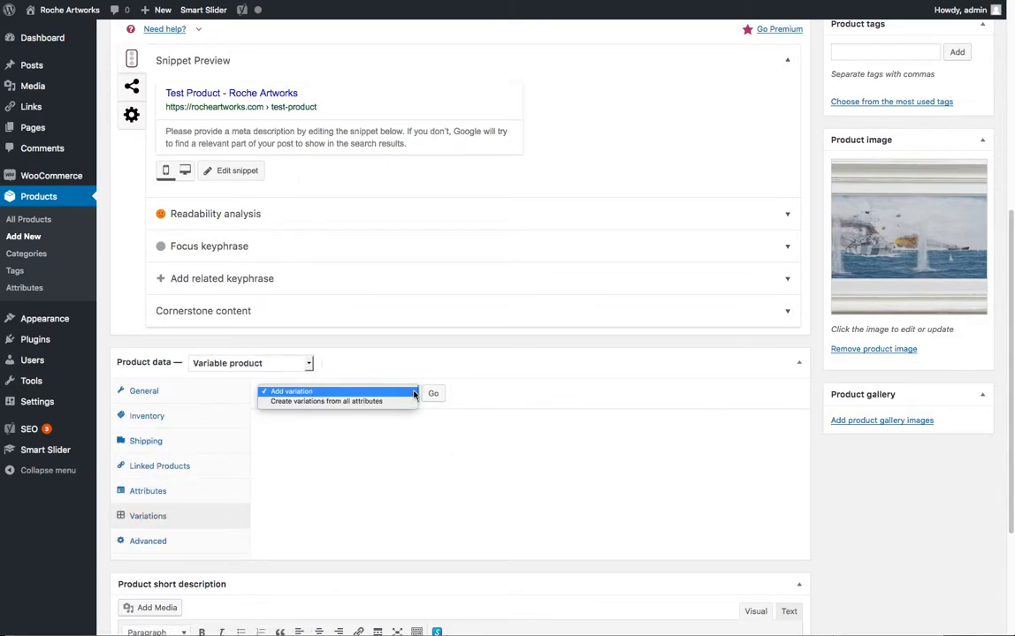
{"action": "left_click", "coordinate": [413, 394]}
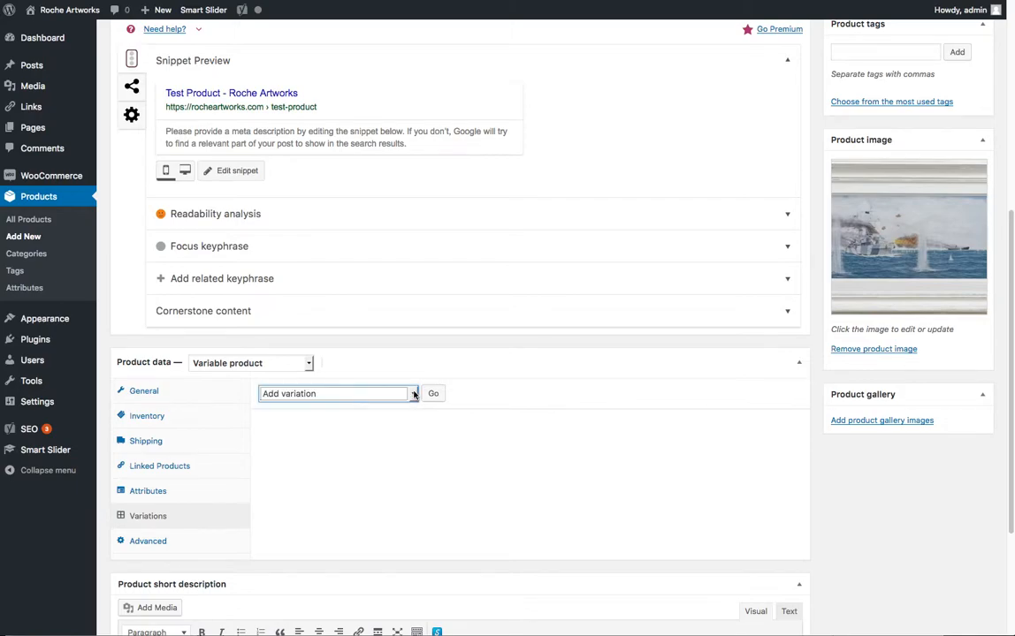
{"action": "left_click", "coordinate": [414, 395]}
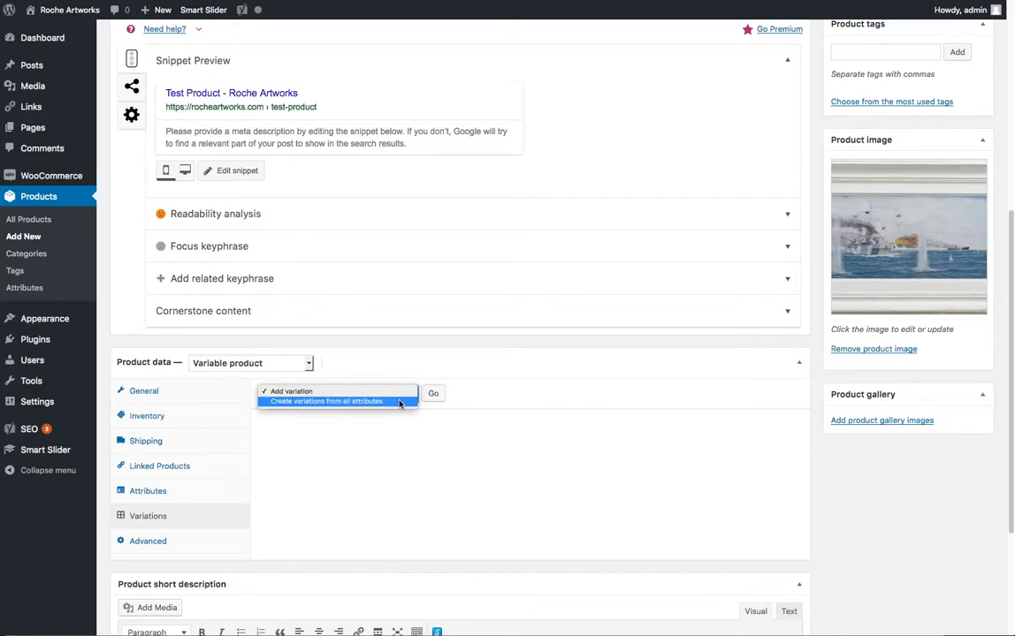
{"action": "left_click", "coordinate": [398, 402]}
{"action": "left_click", "coordinate": [432, 395]}
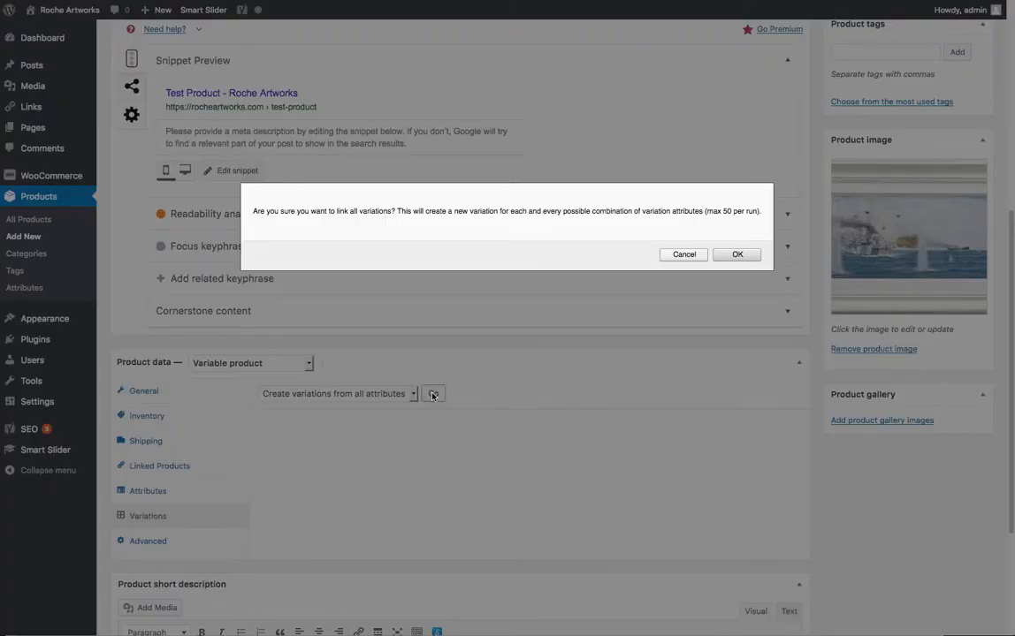
{"action": "left_click", "coordinate": [737, 254]}
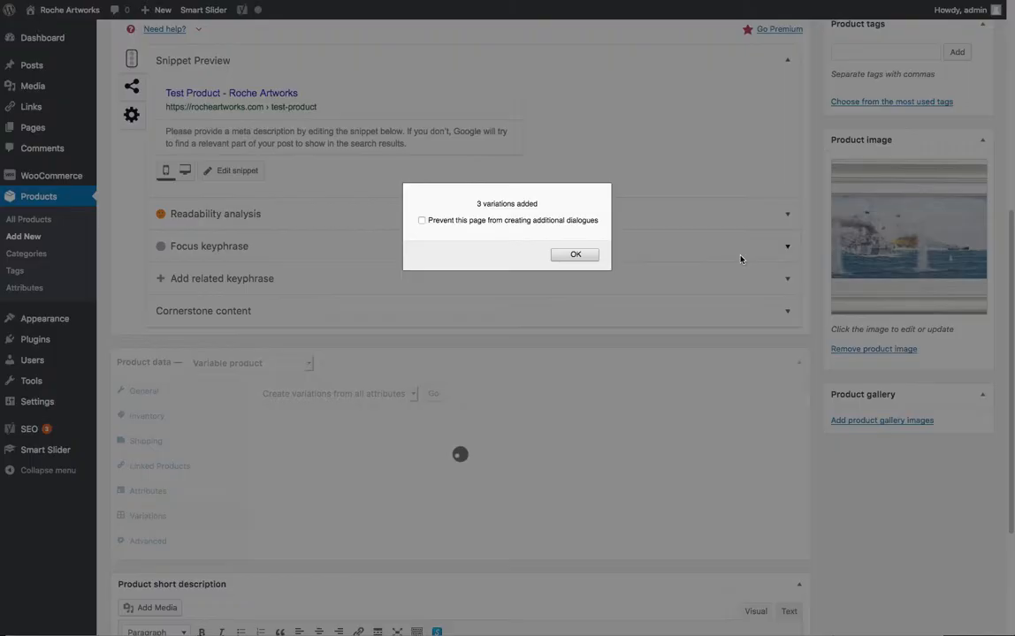
{"action": "left_click", "coordinate": [573, 255]}
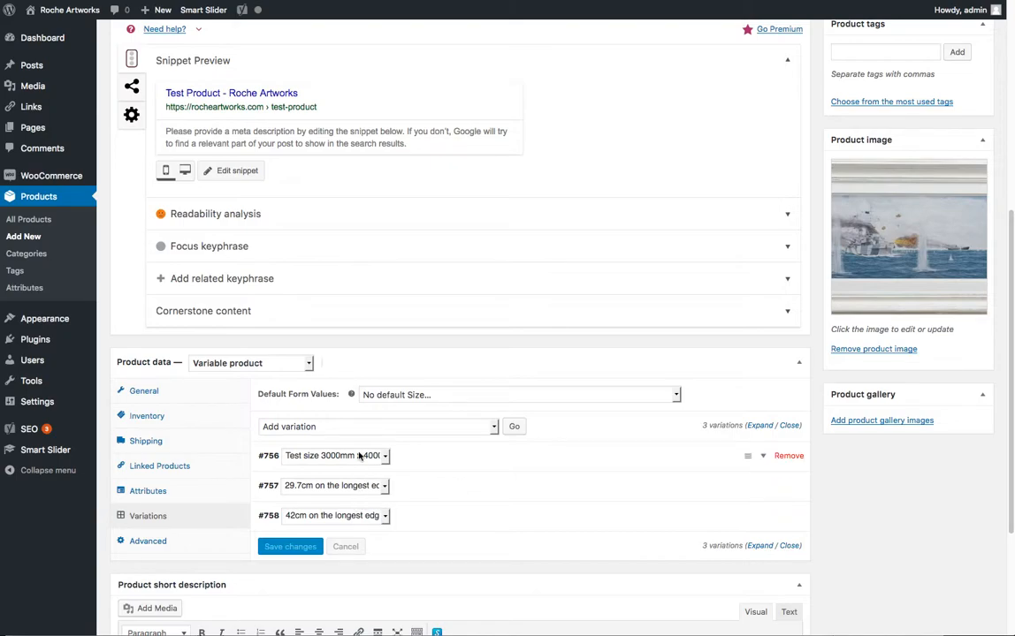
- Set the regular price of the "Test size 3000mm x 4000mm" variation to 5000 and collapse its details
{"action": "left_click", "coordinate": [762, 456]}
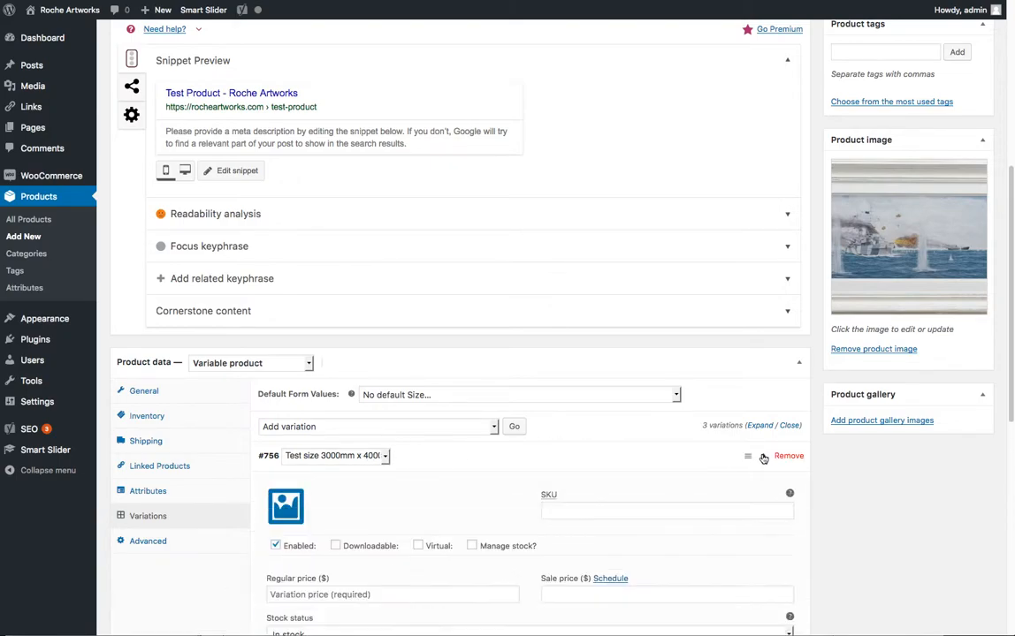
{"action": "left_click", "coordinate": [358, 594]}
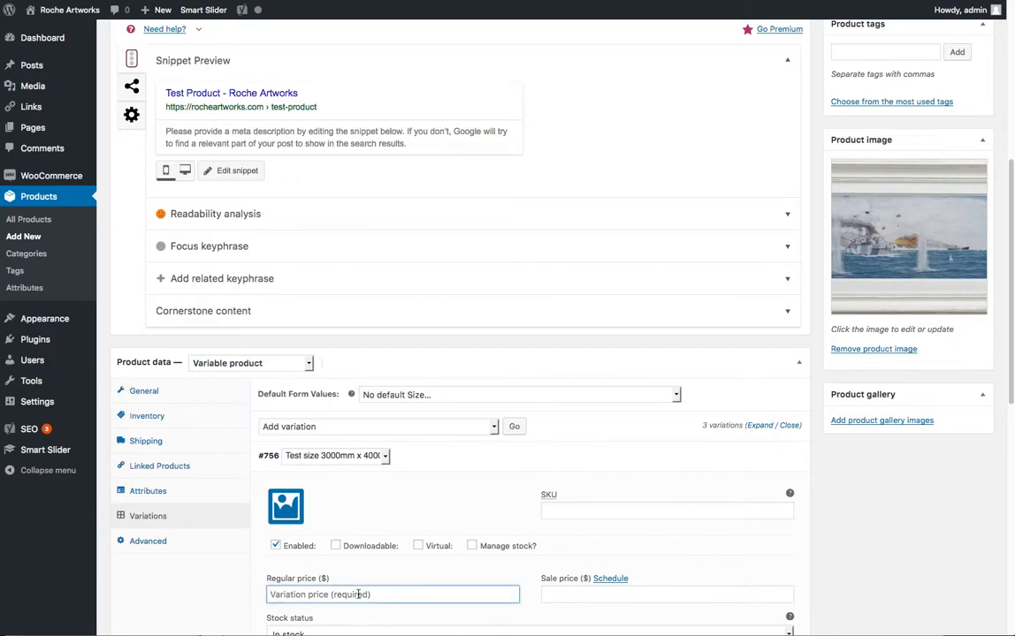
{"action": "type", "text": "5000"}
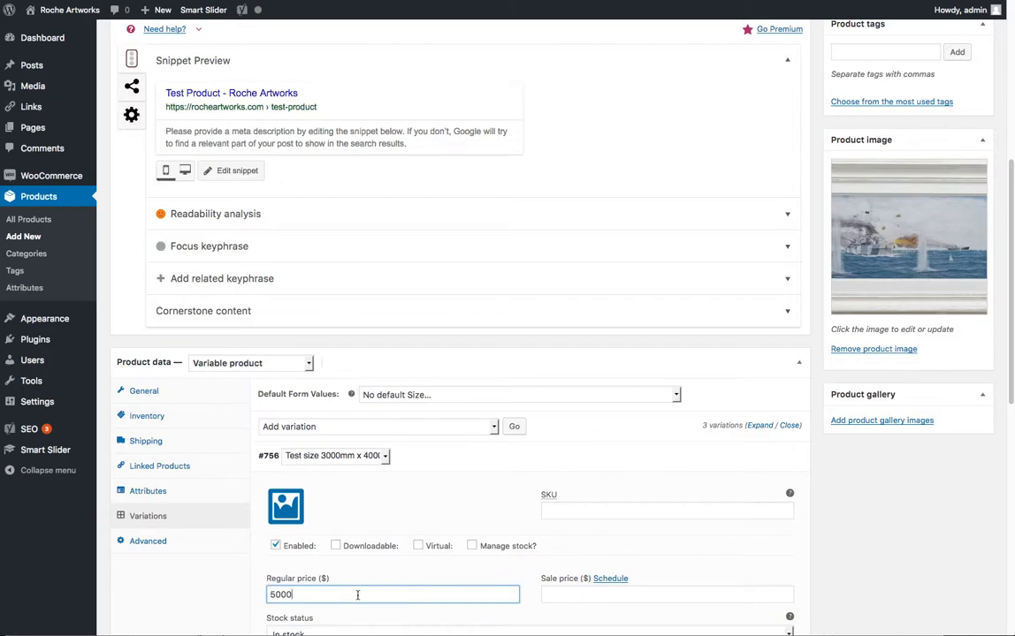
{"action": "scroll", "coordinate": [358, 594], "scroll_direction": "down", "scroll_amount": 5}
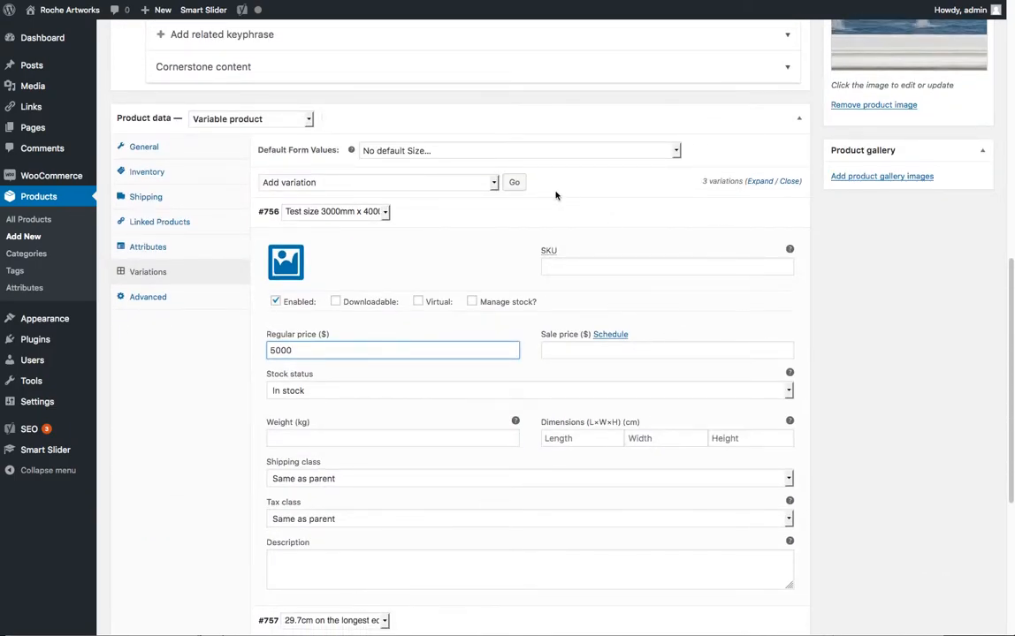
{"action": "left_click", "coordinate": [763, 214]}
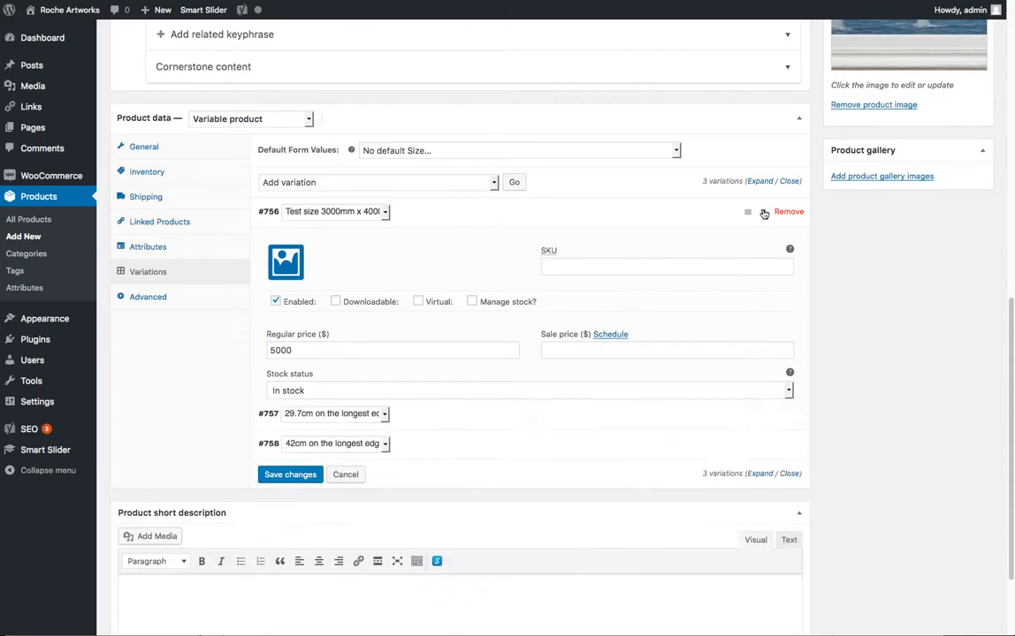
- Set the regular price of the "29.7cm on the longest edge" variation to 200
{"action": "mouse_move", "coordinate": [410, 292]}
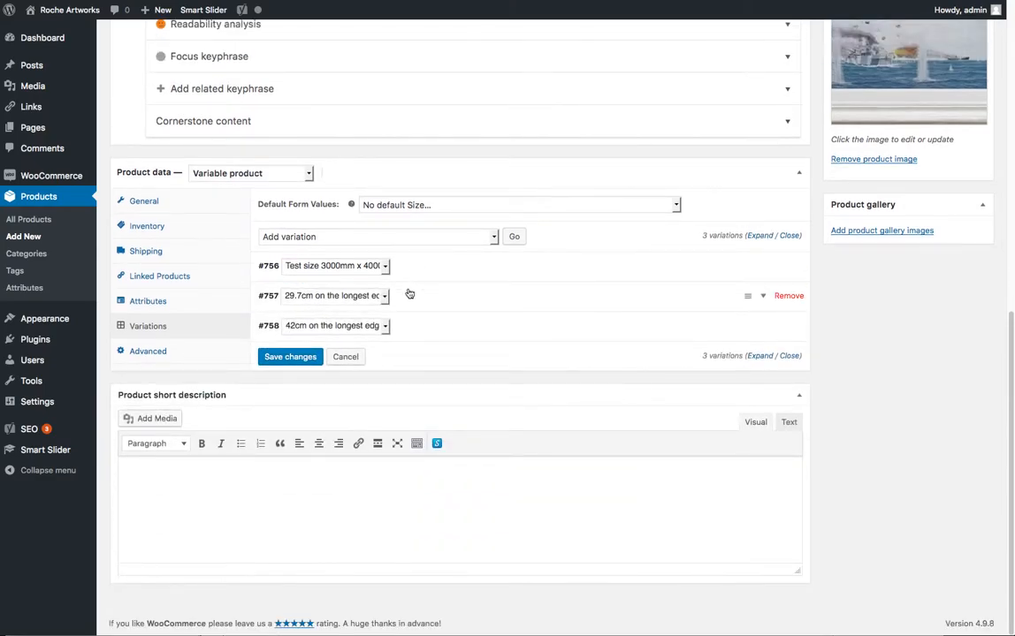
{"action": "left_click", "coordinate": [763, 295]}
{"action": "left_click", "coordinate": [313, 436]}
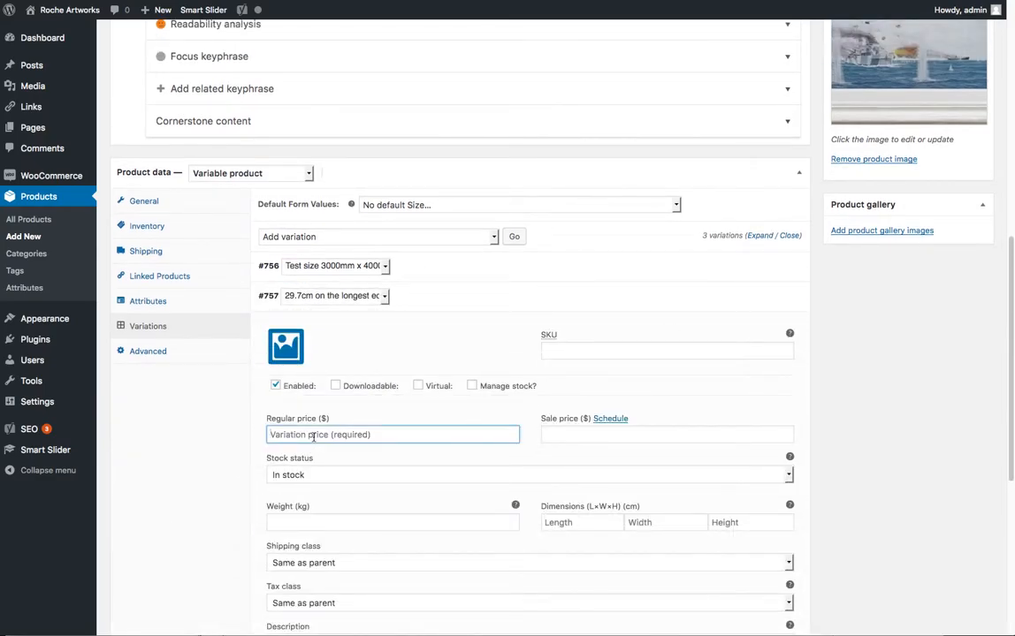
{"action": "type", "text": "200"}
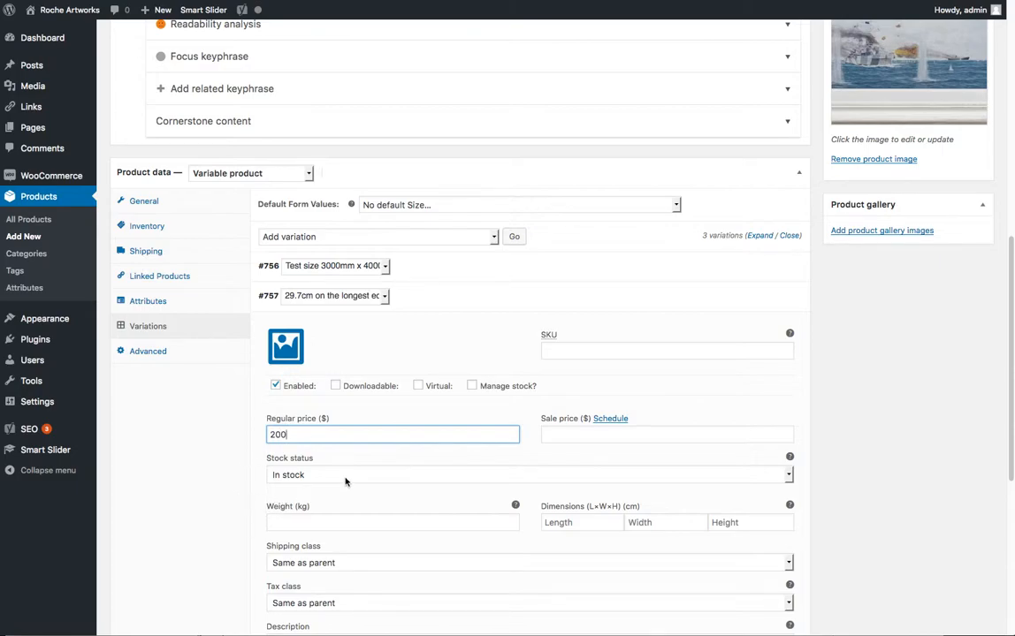
{"action": "scroll", "coordinate": [344, 482], "scroll_direction": "down", "scroll_amount": 1}
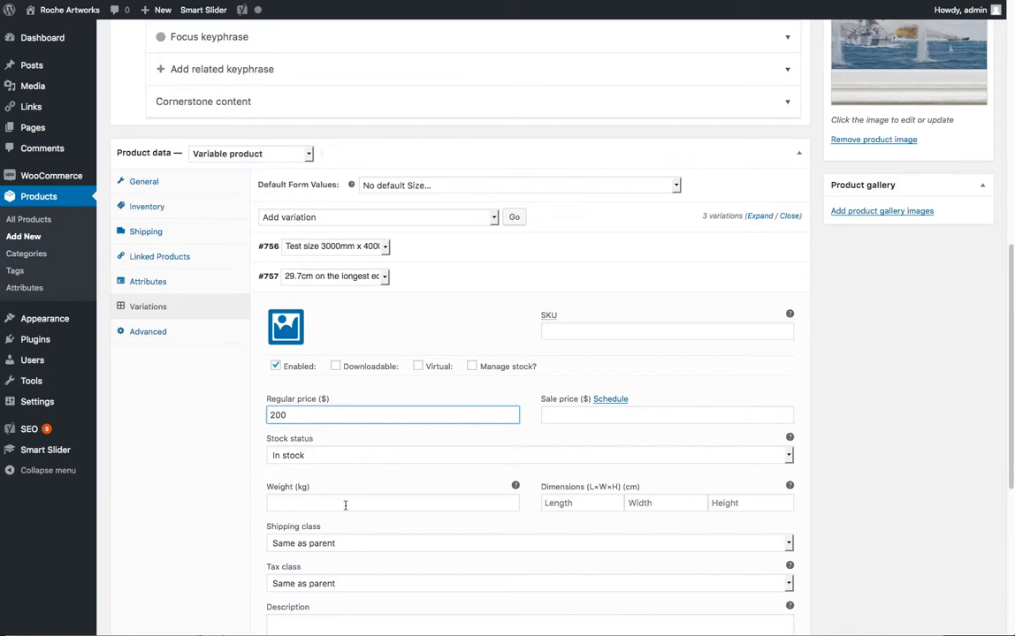
{"action": "scroll", "coordinate": [441, 505], "scroll_direction": "down", "scroll_amount": 3}
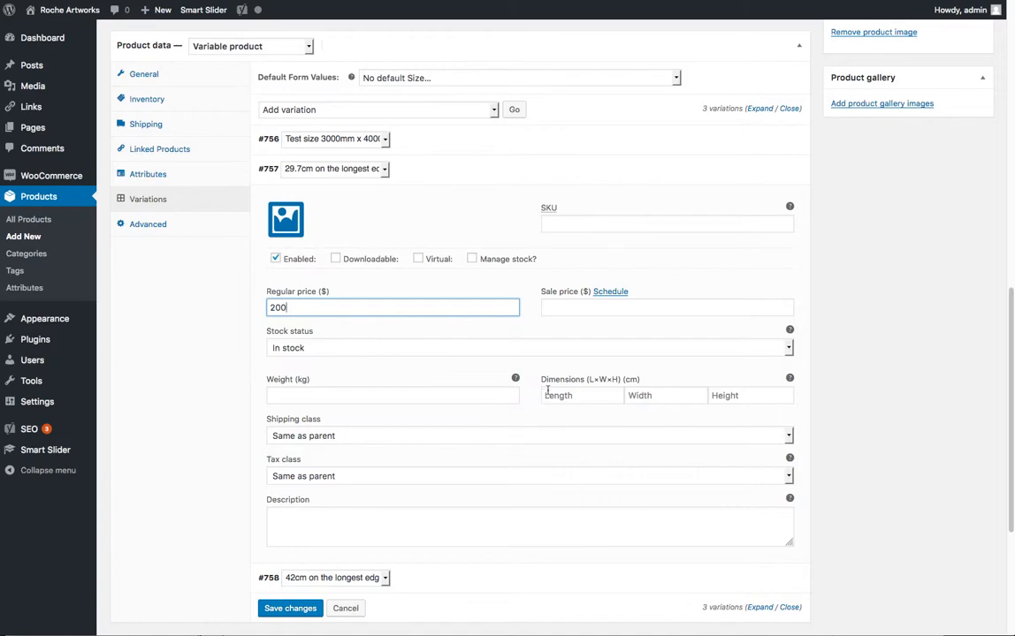
{"action": "left_click", "coordinate": [580, 397]}
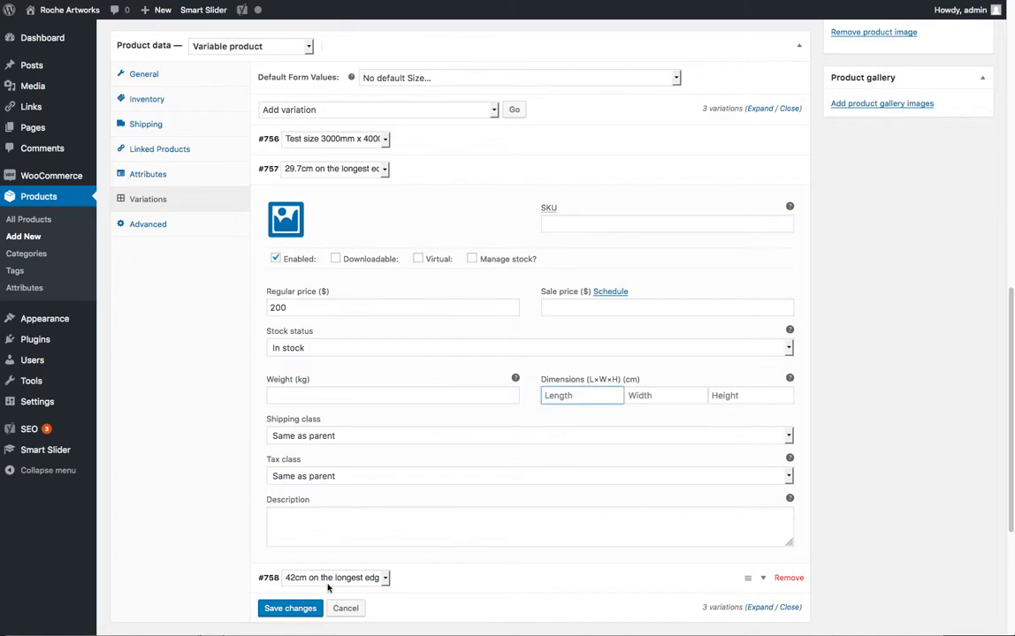
- Set the regular price of the "42cm on the longest edge" variation to 50
{"action": "left_click", "coordinate": [765, 581]}
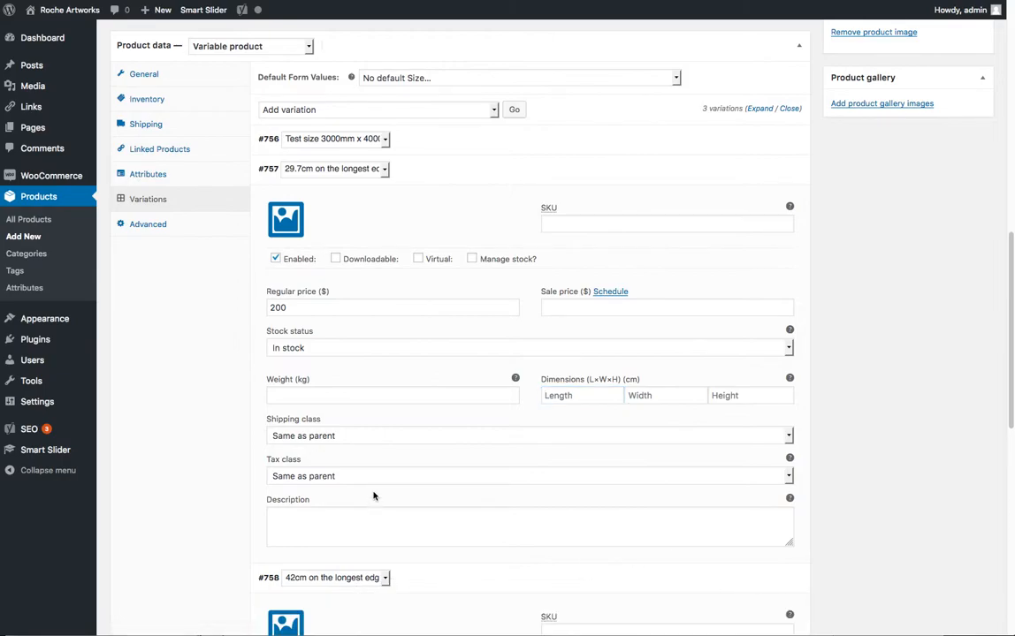
{"action": "scroll", "coordinate": [373, 494], "scroll_direction": "down", "scroll_amount": 3}
{"action": "left_click", "coordinate": [300, 502]}
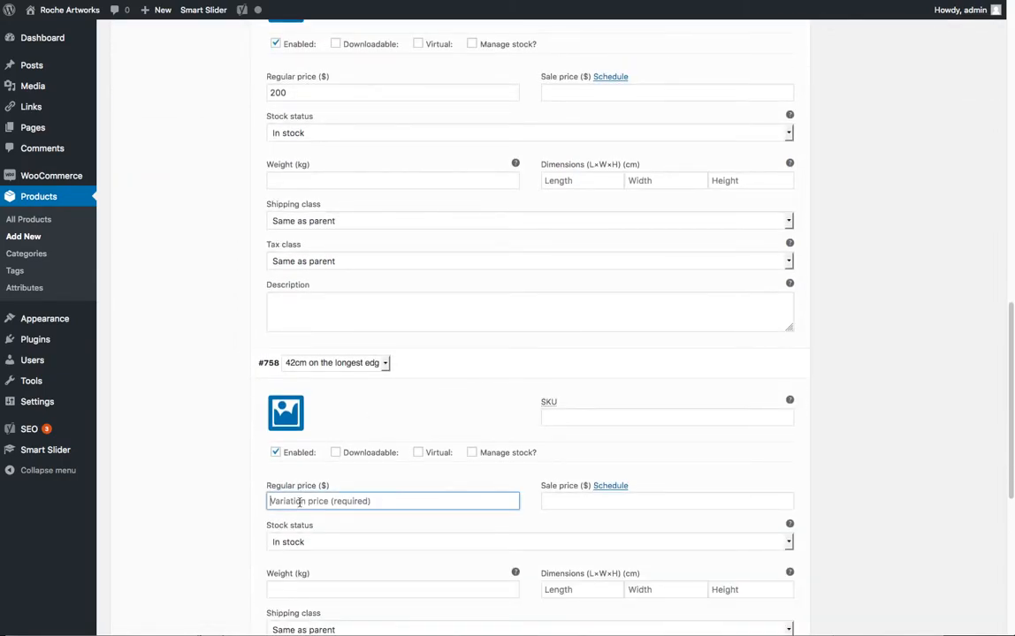
{"action": "type", "text": "50"}
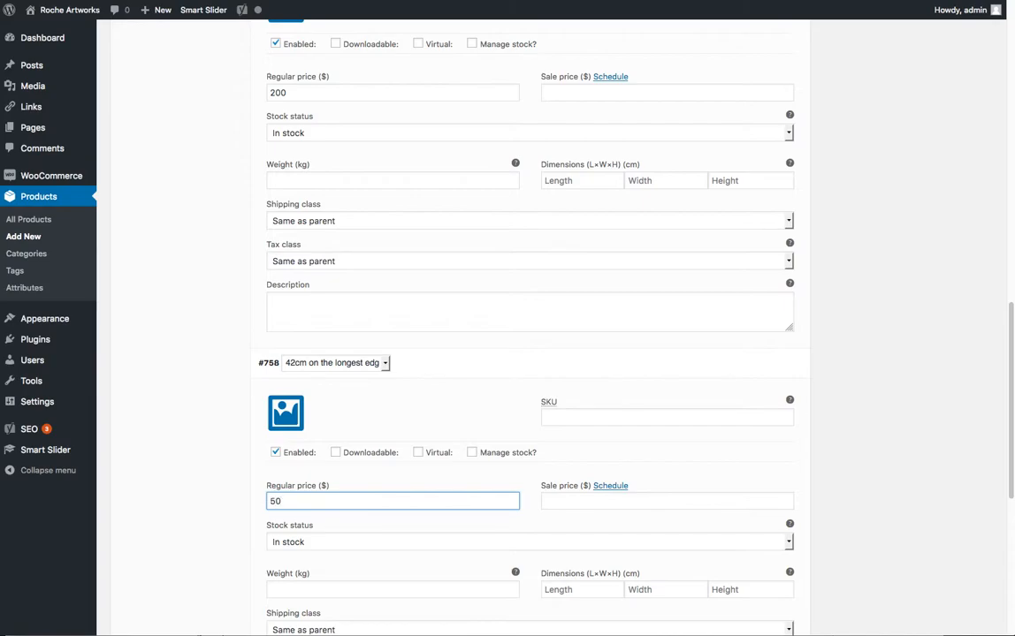
- Save the variation changes and publish the product
{"action": "scroll", "coordinate": [98, 391], "scroll_direction": "down", "scroll_amount": 5}
{"action": "left_click", "coordinate": [307, 383]}
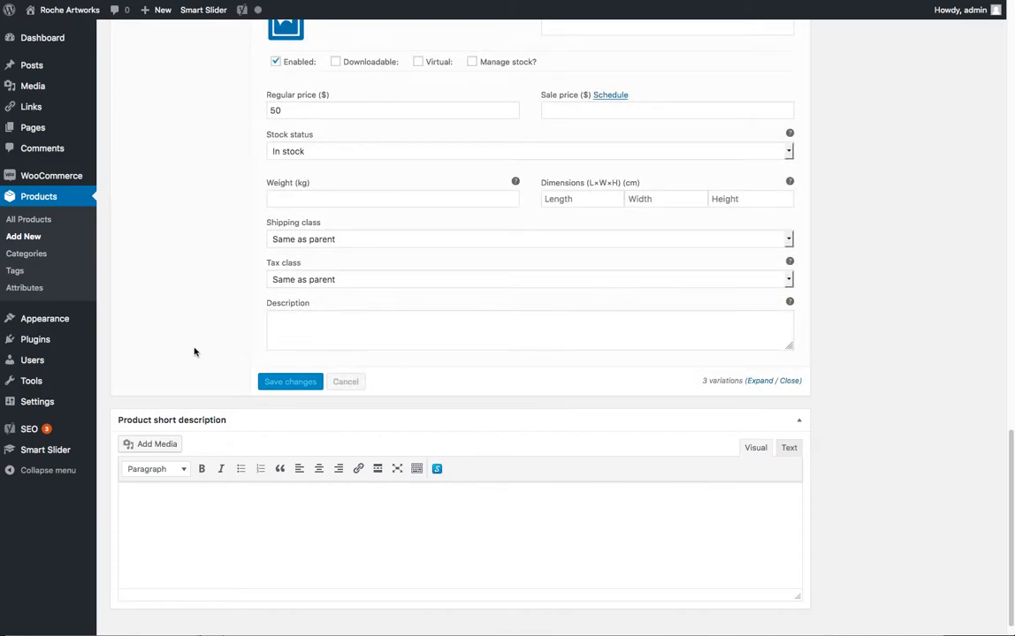
{"action": "scroll", "coordinate": [195, 347], "scroll_direction": "up", "scroll_amount": 15}
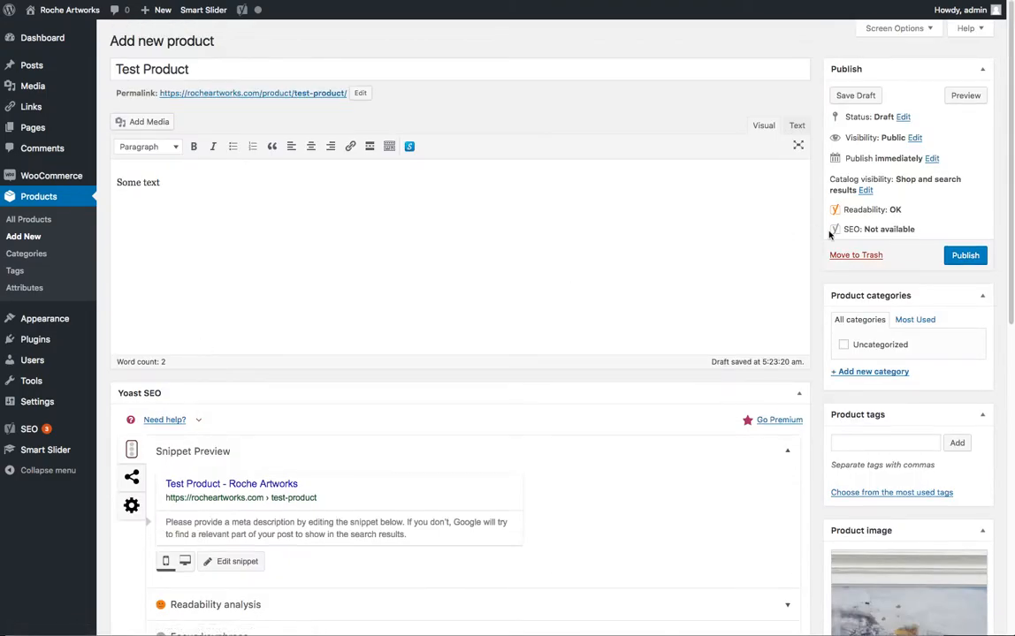
{"action": "left_click", "coordinate": [958, 257]}
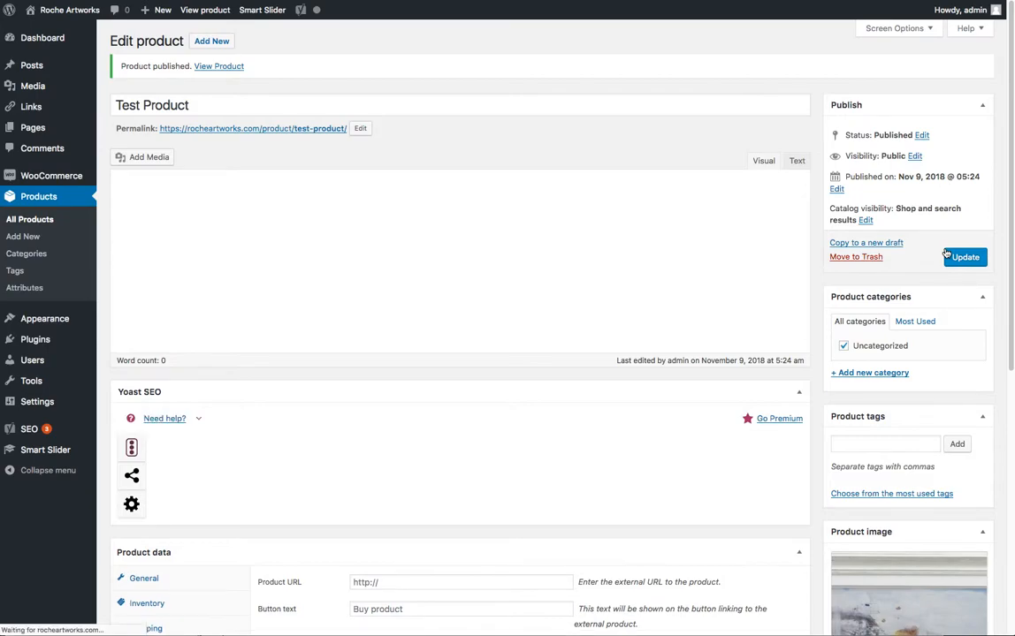
- Visit the live site and open Test Product from the Gallery shop page
{"action": "mouse_move", "coordinate": [75, 15]}
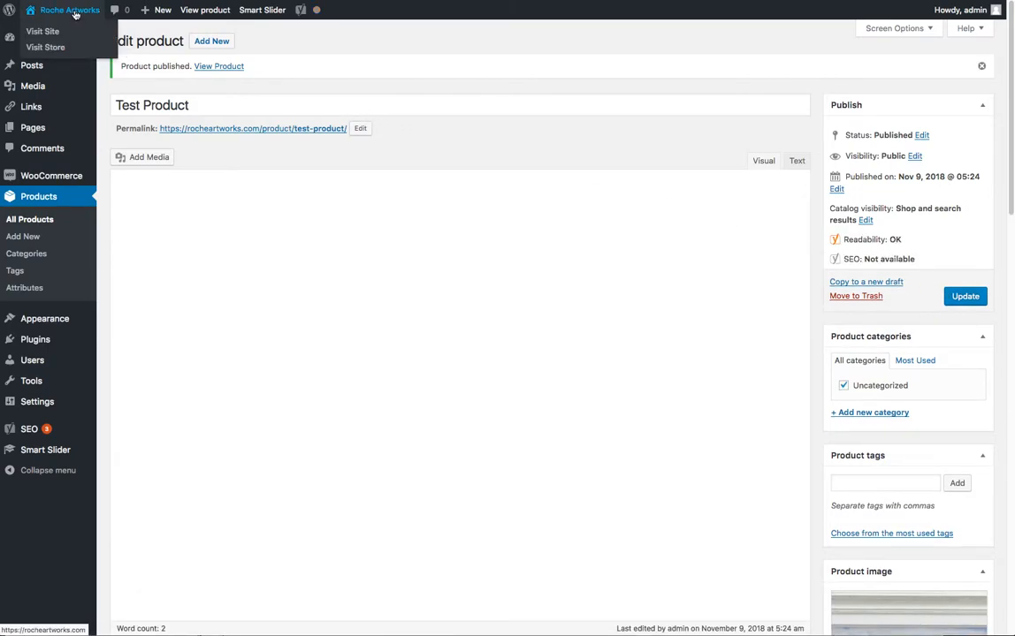
{"action": "left_click", "coordinate": [76, 14]}
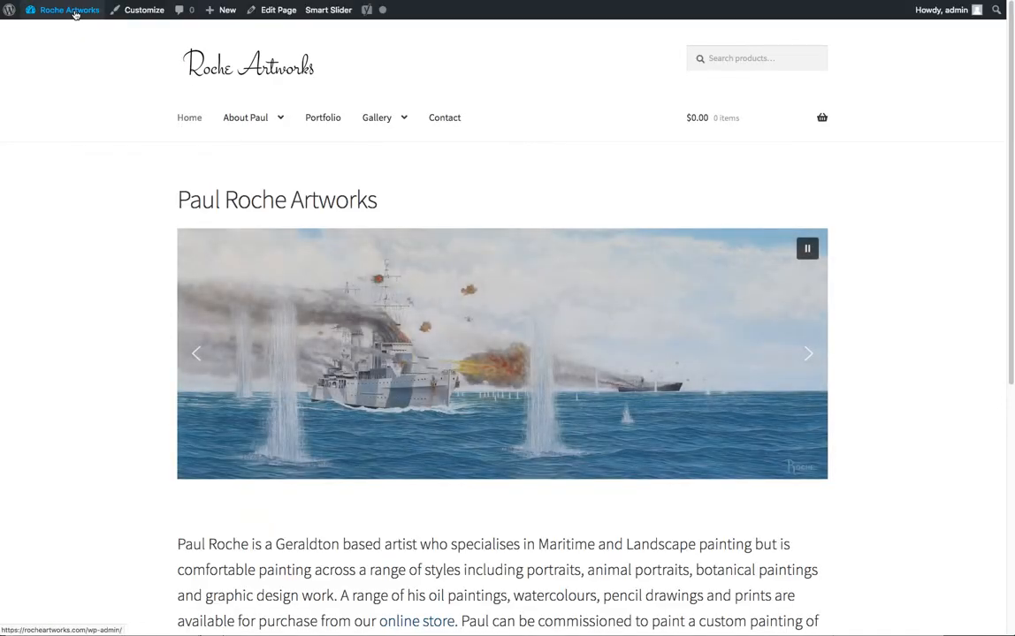
{"action": "mouse_move", "coordinate": [349, 125]}
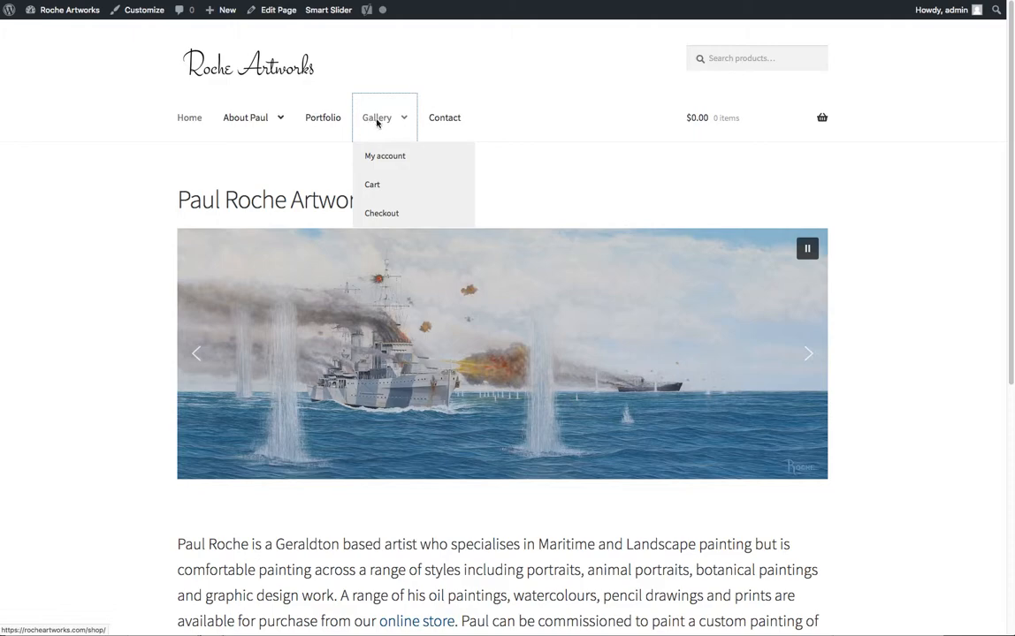
{"action": "left_click", "coordinate": [376, 121]}
{"action": "scroll", "coordinate": [272, 327], "scroll_direction": "down", "scroll_amount": 5}
{"action": "scroll", "coordinate": [272, 327], "scroll_direction": "down", "scroll_amount": 10}
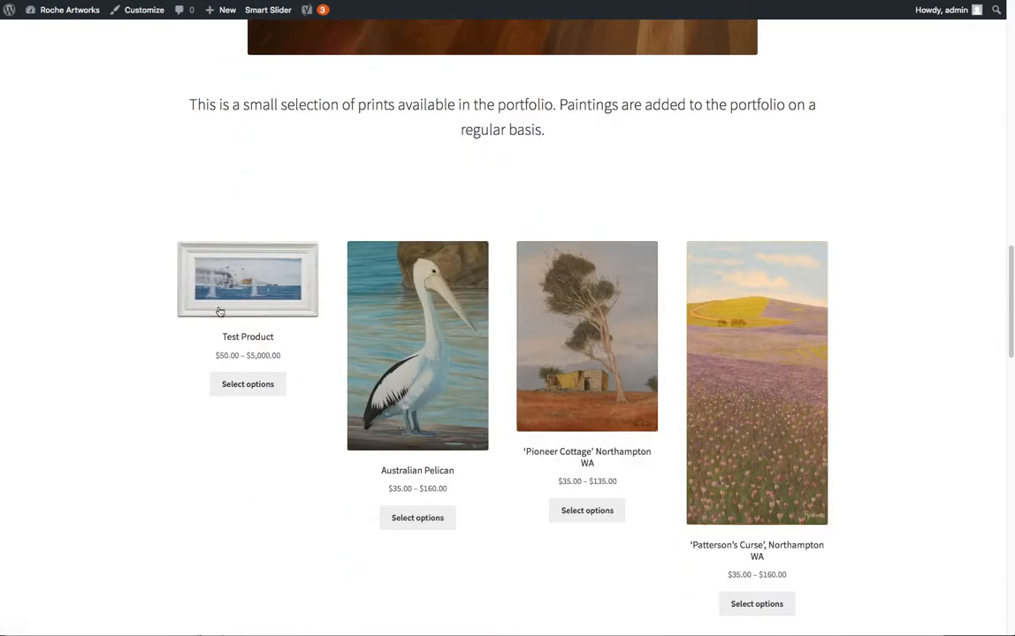
{"action": "left_click", "coordinate": [247, 278]}
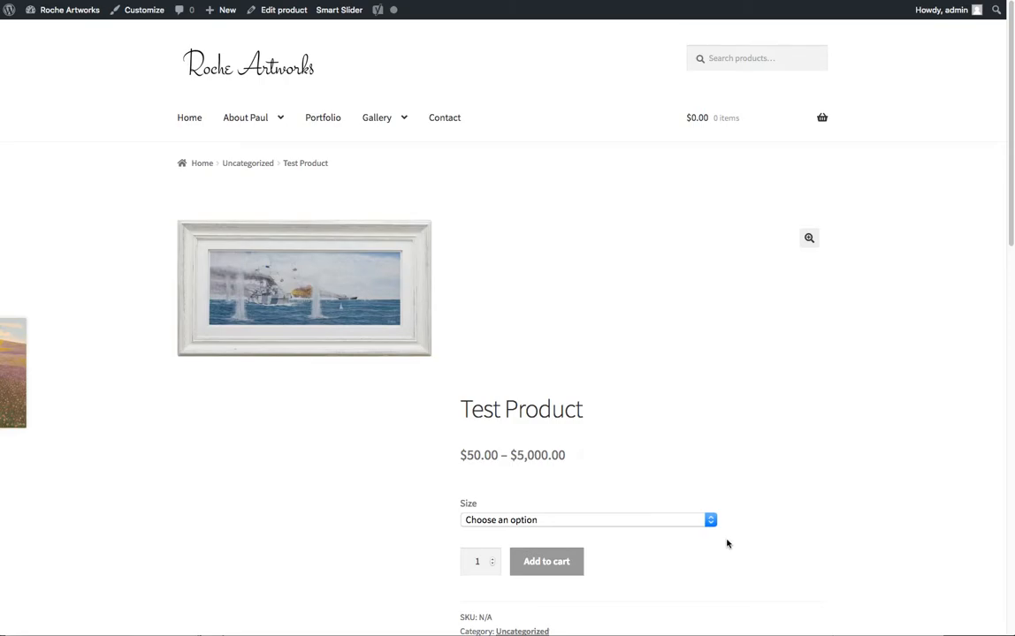
- Choose the hand-signed "29.7cm on the longest edge" size and review the product page's price, description and related products
{"action": "left_click", "coordinate": [711, 520]}
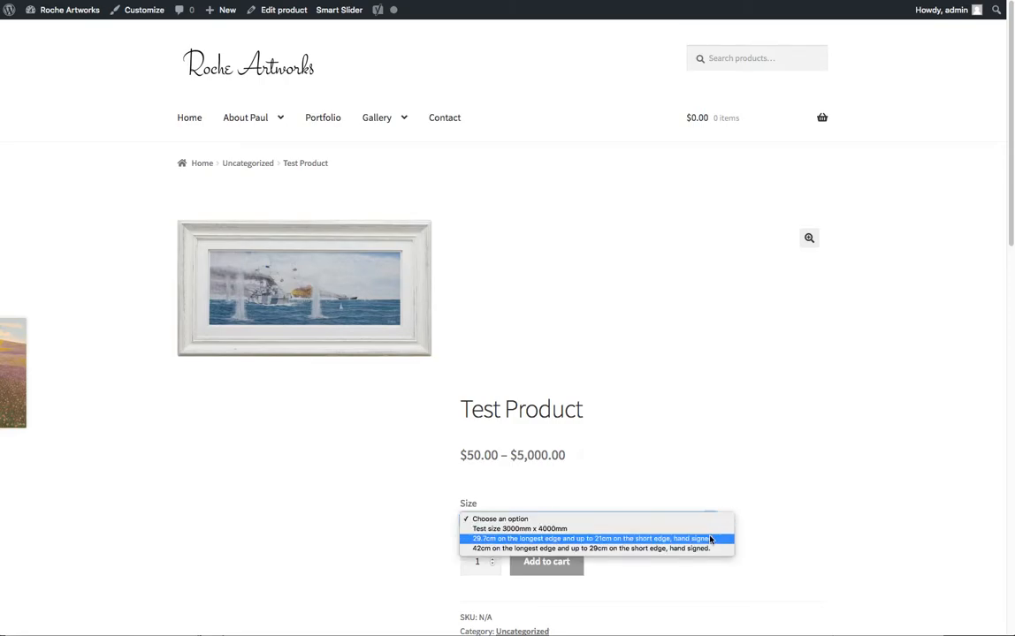
{"action": "left_click", "coordinate": [709, 537]}
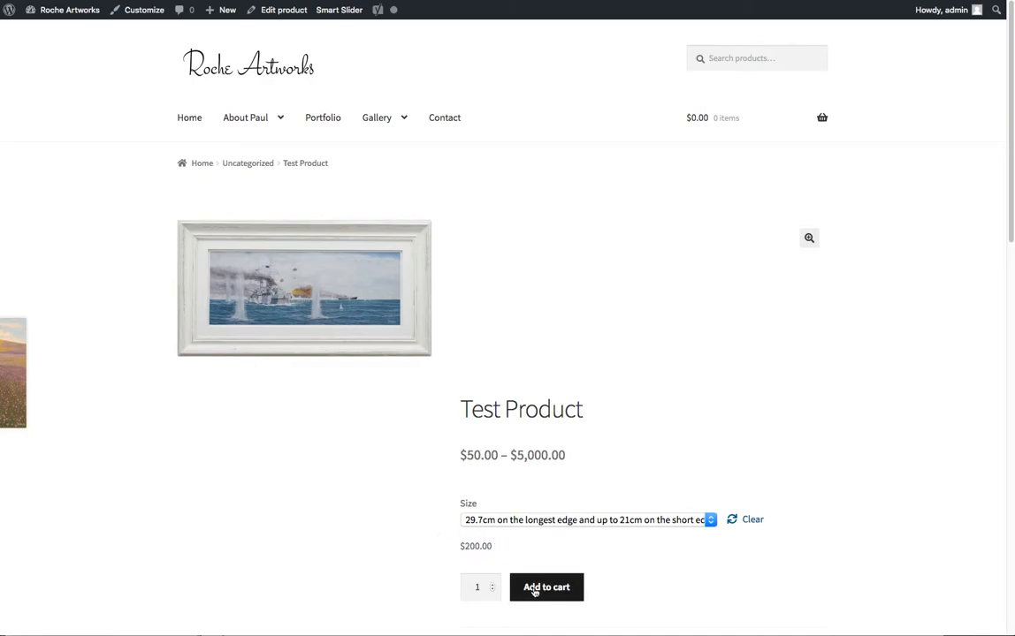
{"action": "scroll", "coordinate": [376, 537], "scroll_direction": "down", "scroll_amount": 4}
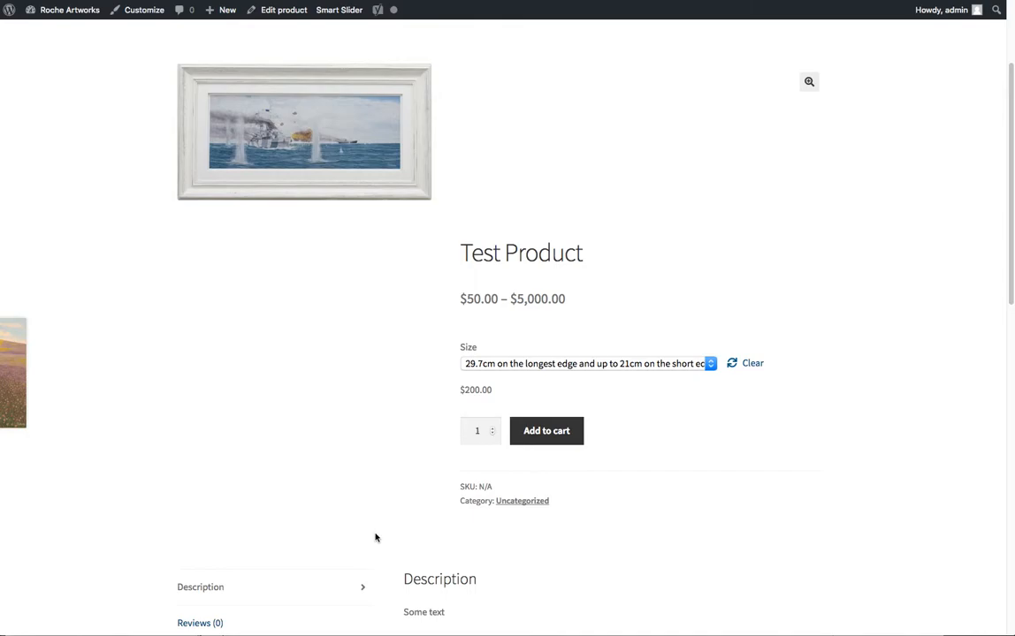
{"action": "scroll", "coordinate": [376, 536], "scroll_direction": "down", "scroll_amount": 5}
{"action": "scroll", "coordinate": [375, 536], "scroll_direction": "up", "scroll_amount": 9}
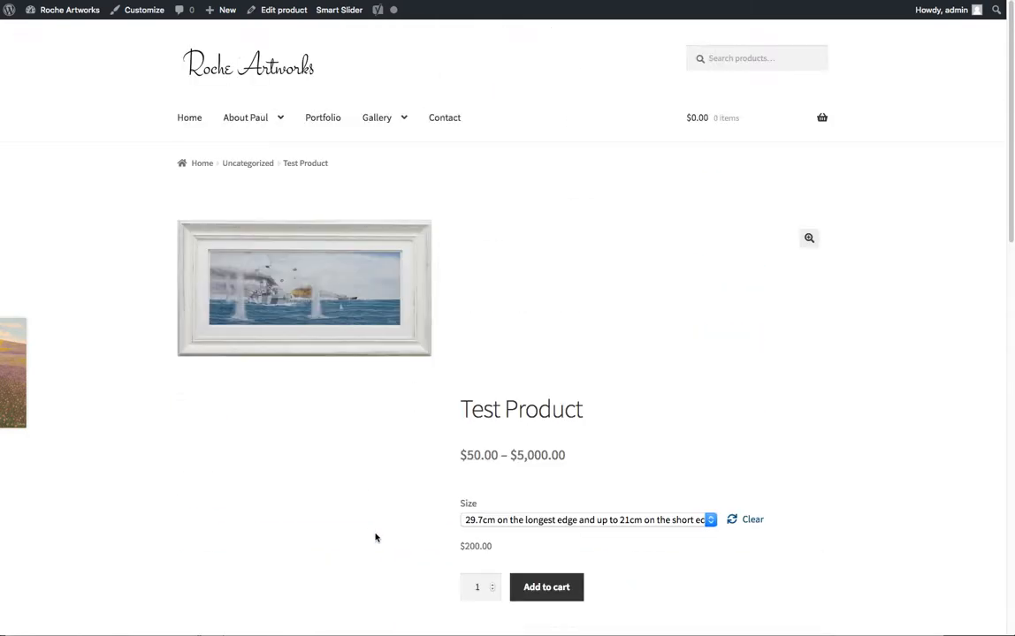
{"action": "scroll", "coordinate": [375, 536], "scroll_direction": "down", "scroll_amount": 5}
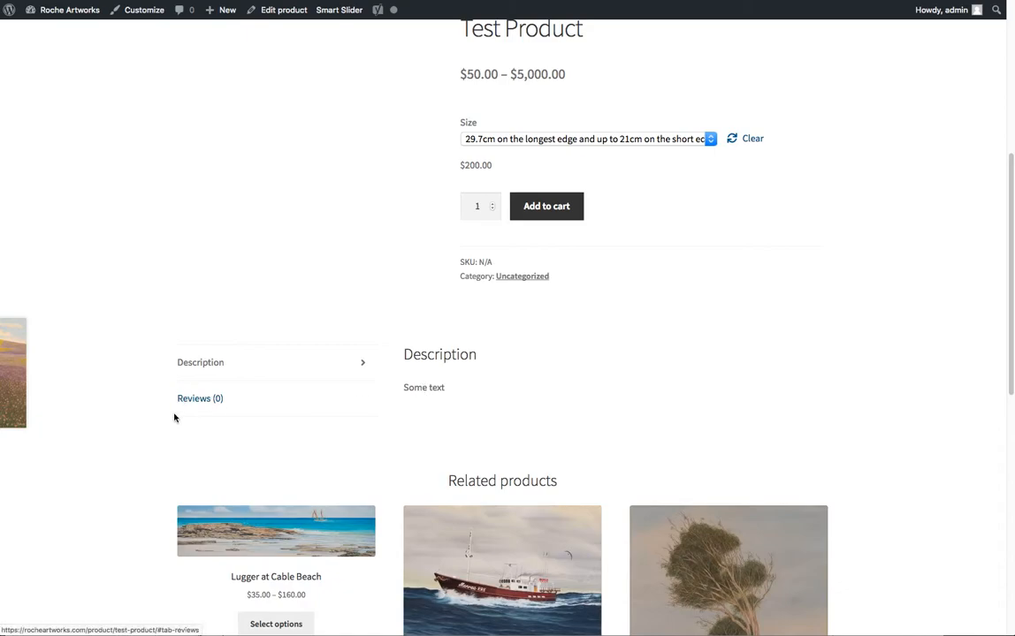
{"action": "scroll", "coordinate": [174, 417], "scroll_direction": "down", "scroll_amount": 2}
{"action": "scroll", "coordinate": [174, 418], "scroll_direction": "down", "scroll_amount": 1}
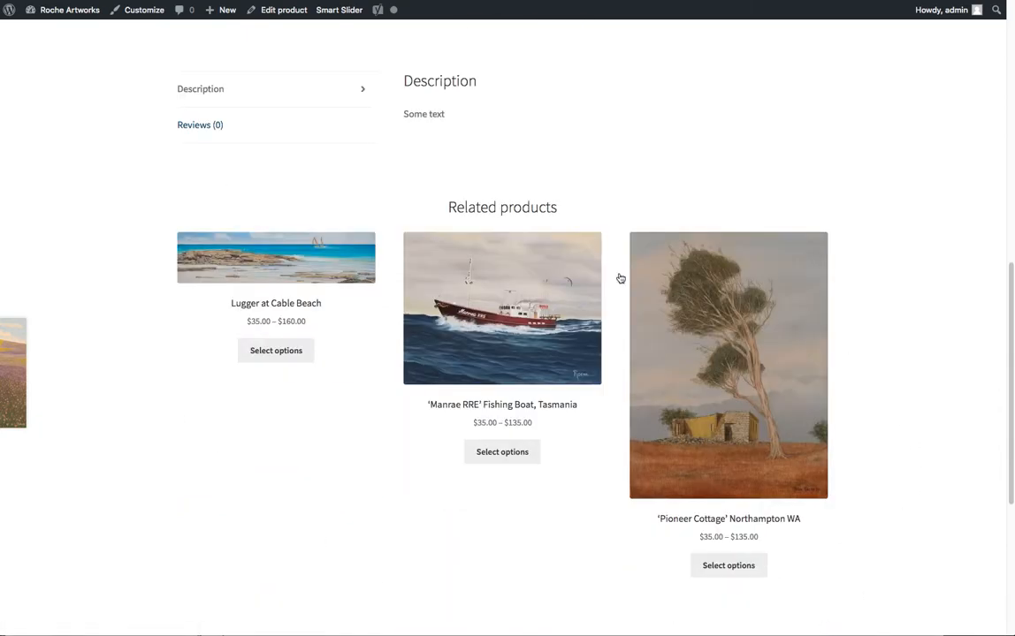
{"action": "scroll", "coordinate": [404, 548], "scroll_direction": "up", "scroll_amount": 10}
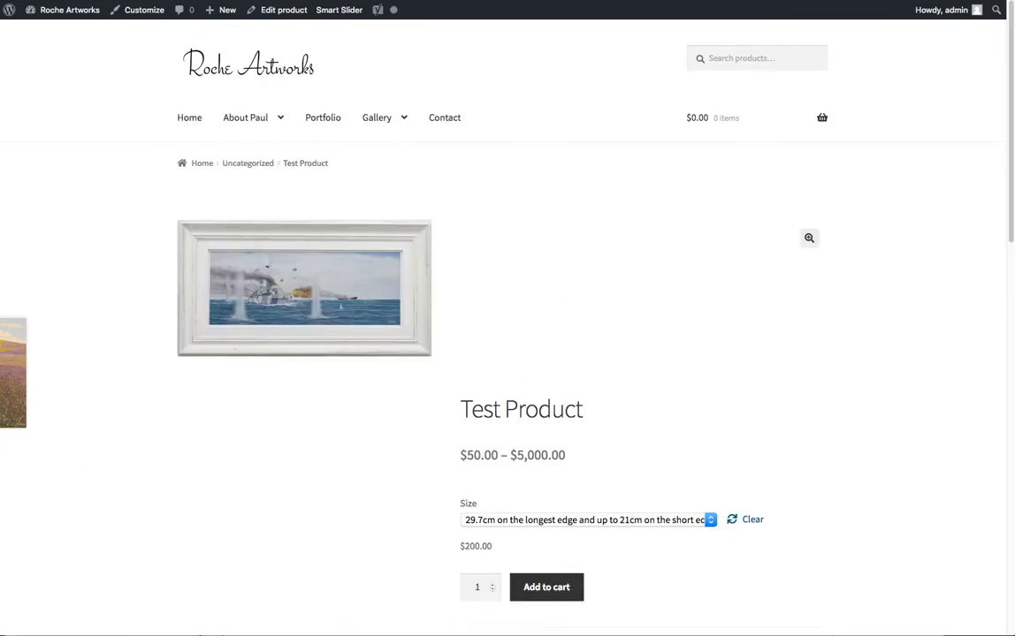
- Open the published Test Product for editing, update it and move it to the trash
{"action": "left_click", "coordinate": [281, 10]}
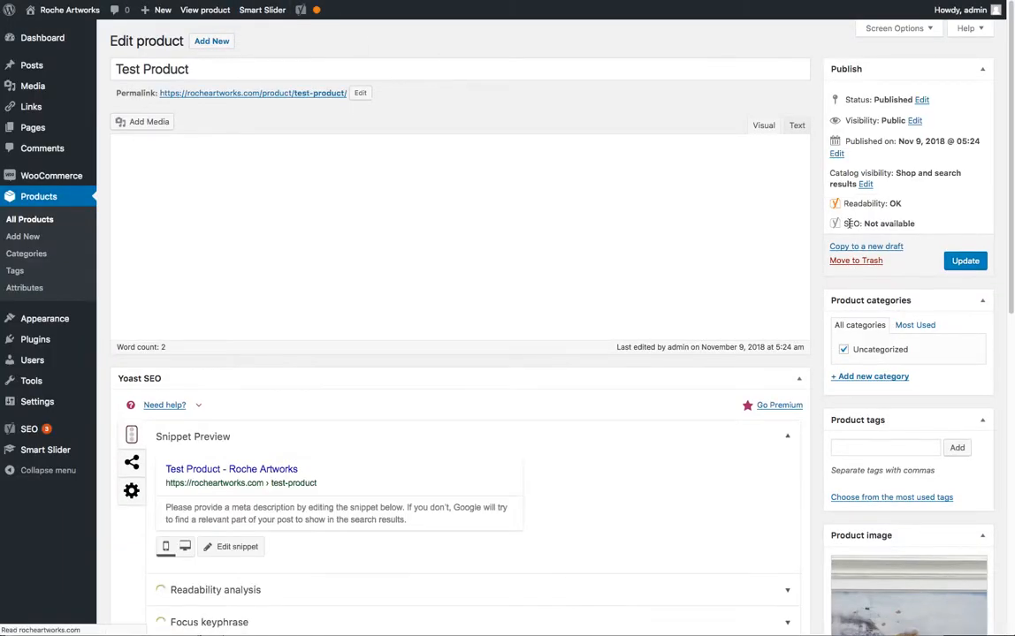
{"action": "left_click", "coordinate": [850, 261]}
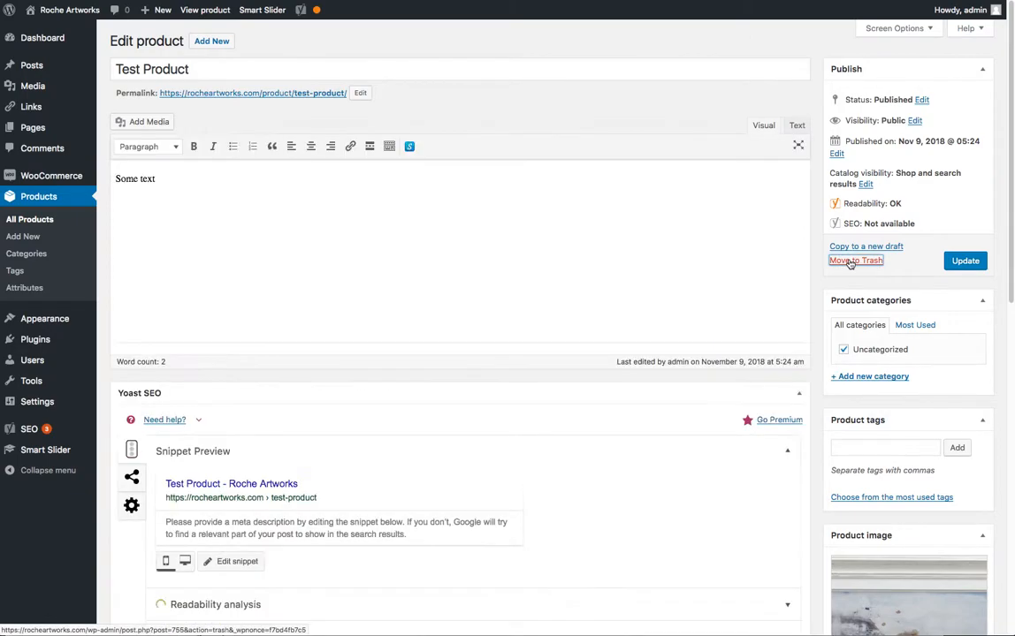
{"action": "left_click", "coordinate": [967, 263]}
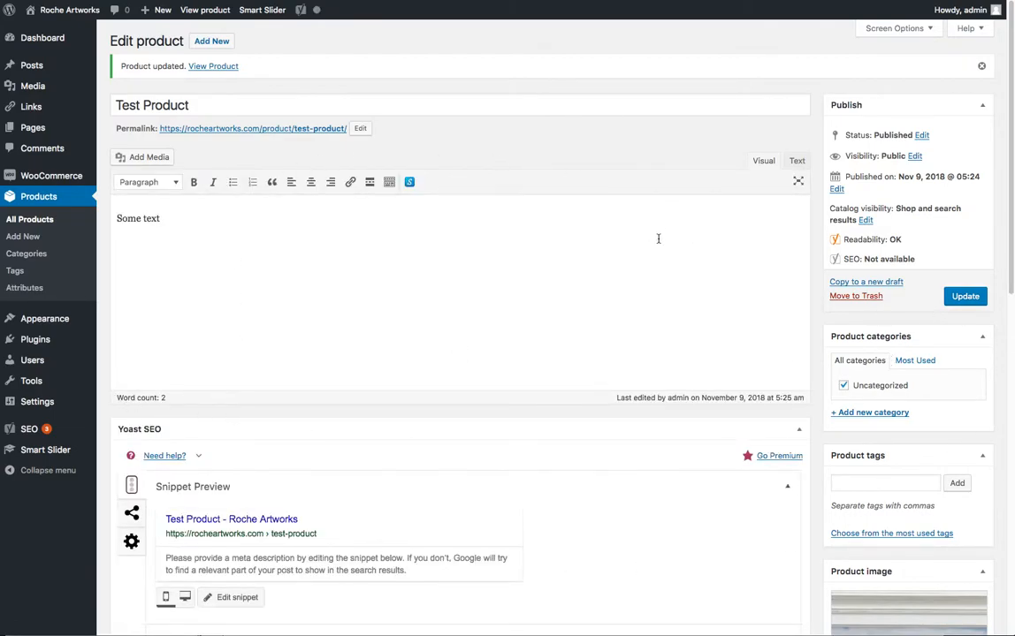
{"action": "left_click", "coordinate": [846, 297]}
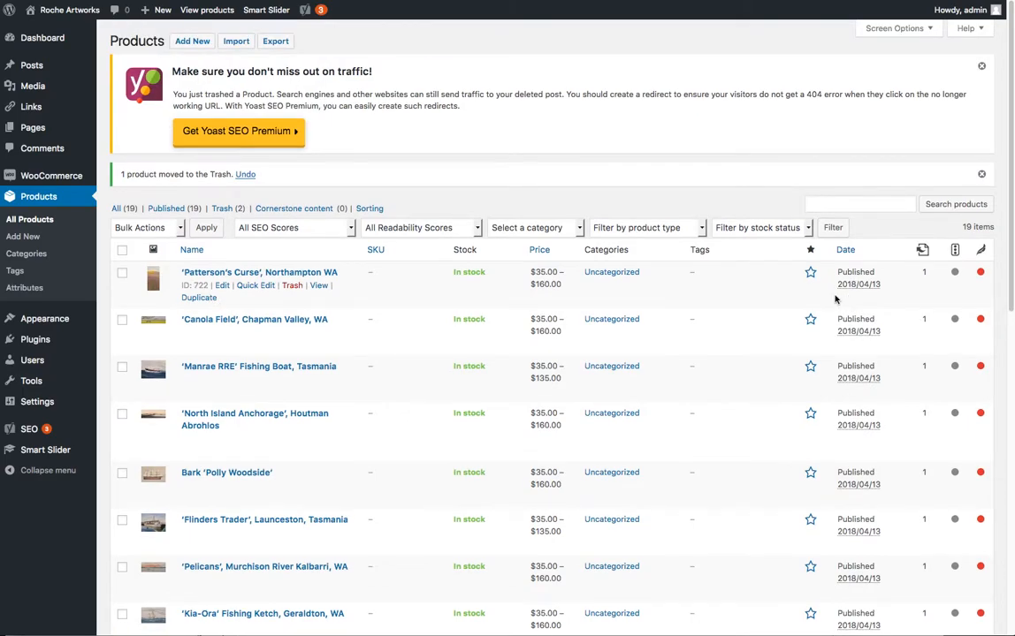
- Permanently delete both Test Product entries from the product trash
{"action": "left_click", "coordinate": [226, 209]}
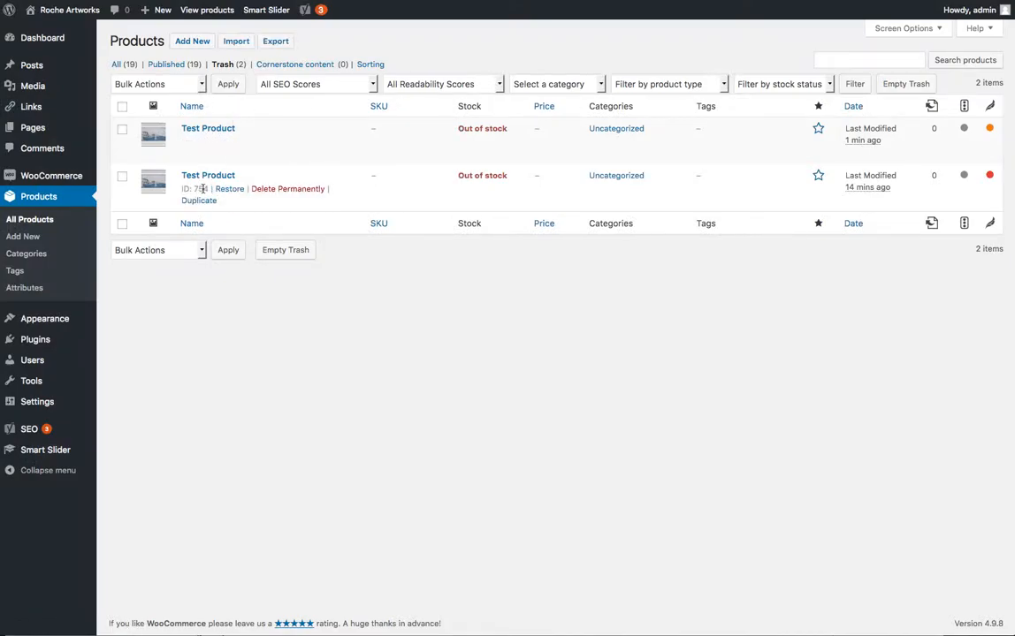
{"action": "left_click", "coordinate": [286, 142]}
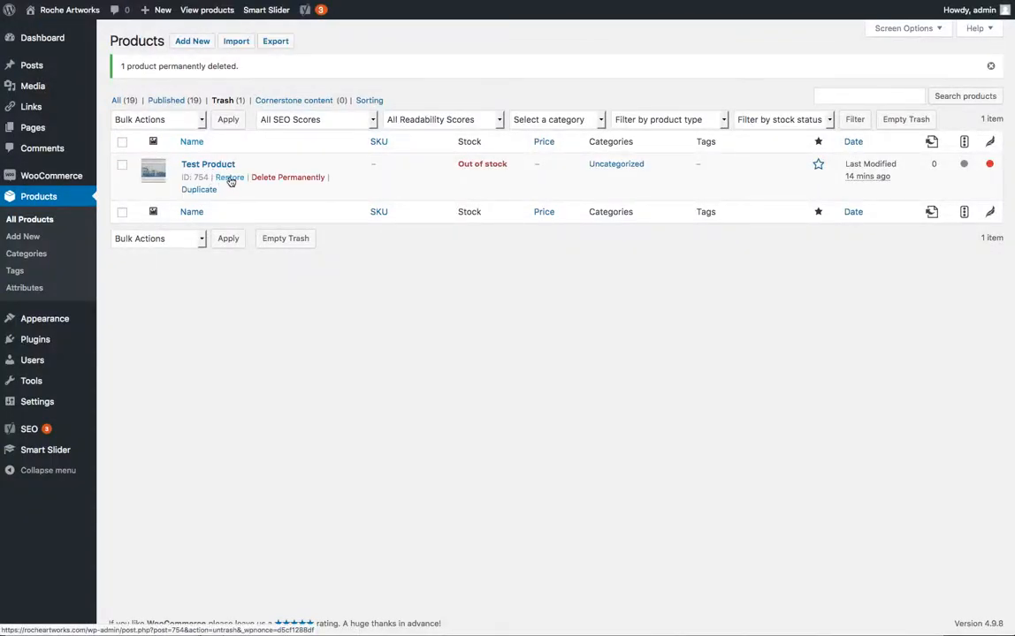
{"action": "left_click", "coordinate": [279, 179]}
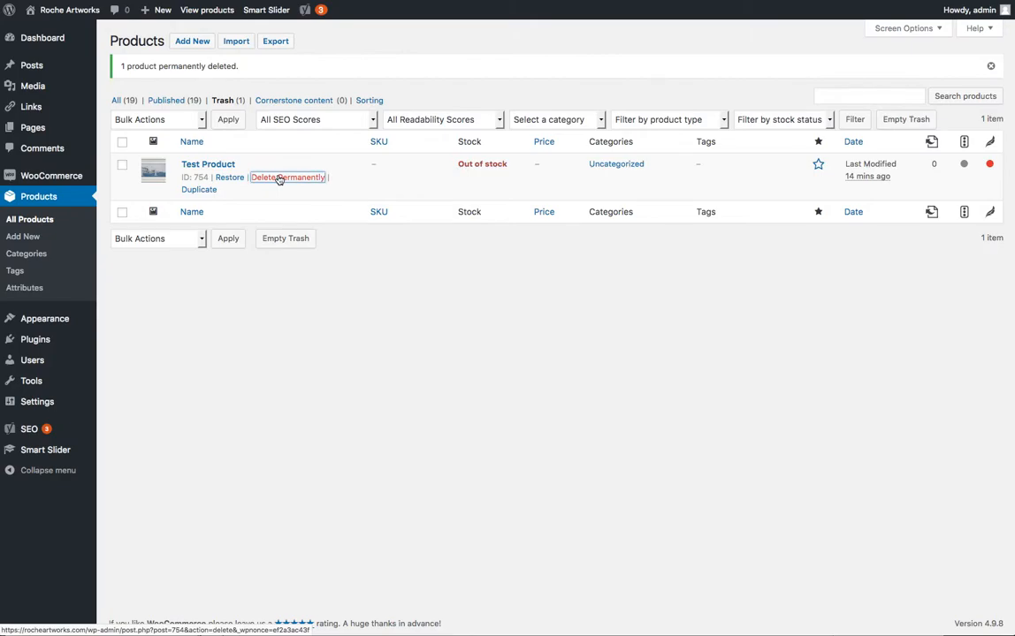